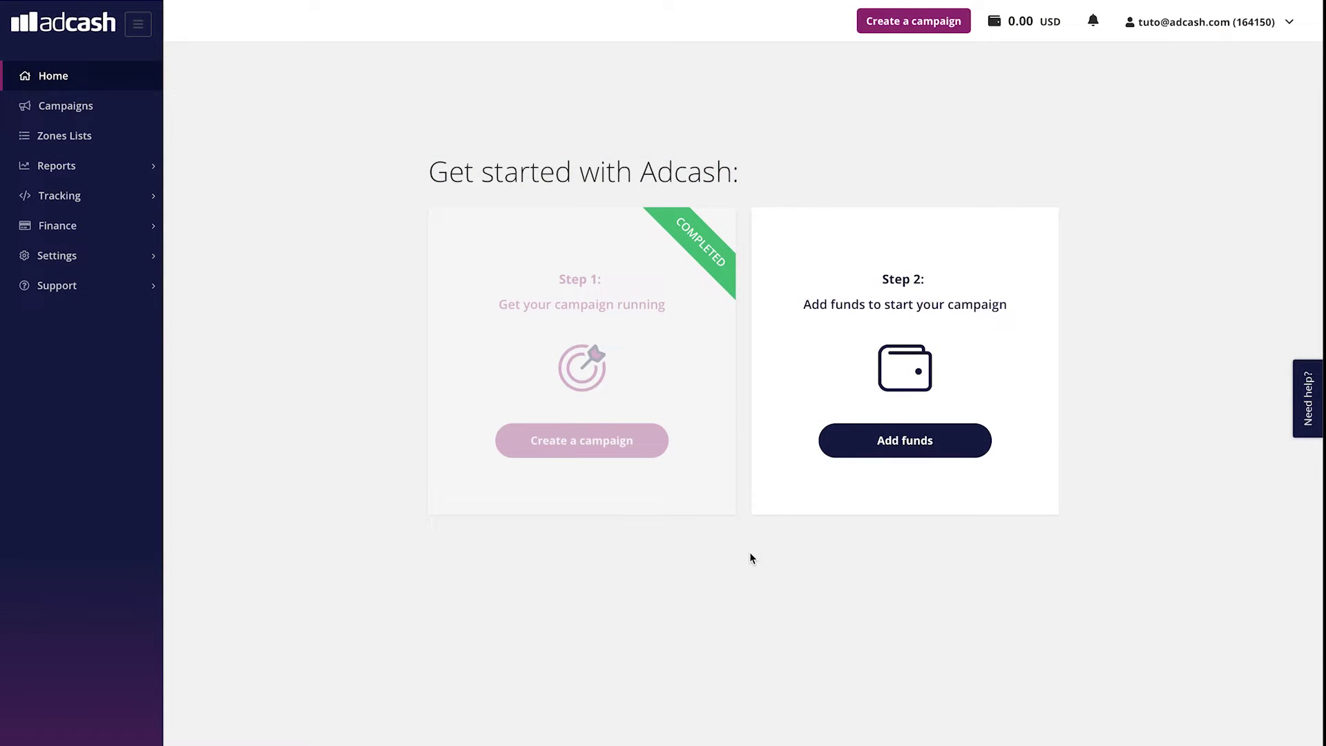
- From Tracking > Goals, try and clear the Spain iOS CPAT campaign, then choose All campaigns coverage
click(69, 196)
click(67, 228)
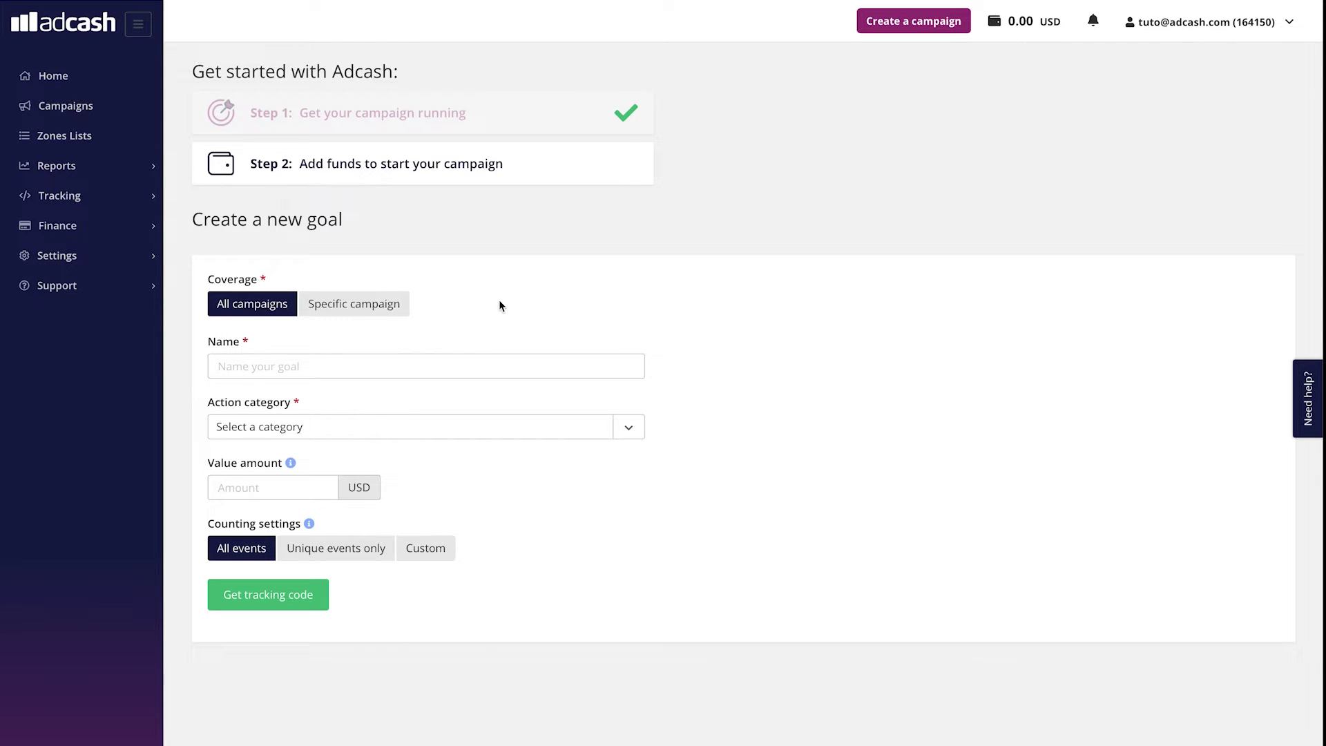
click(346, 305)
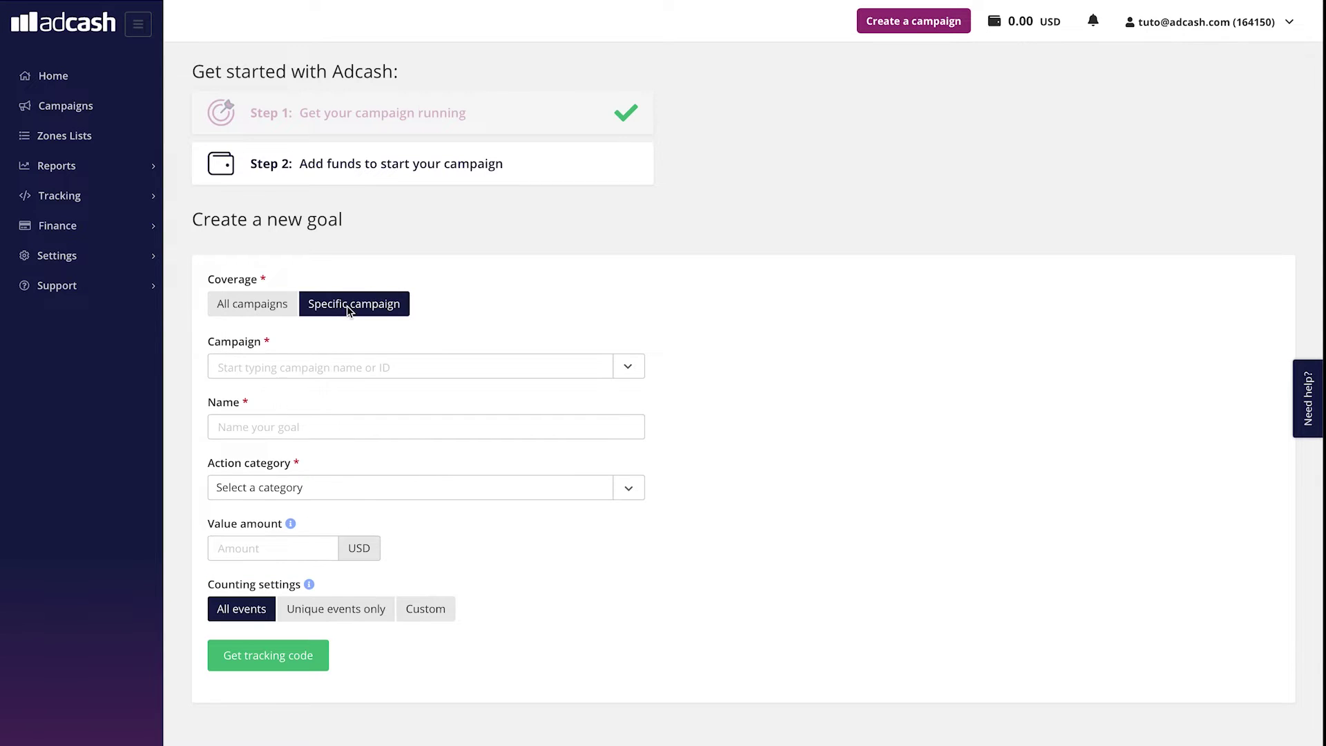
click(277, 367)
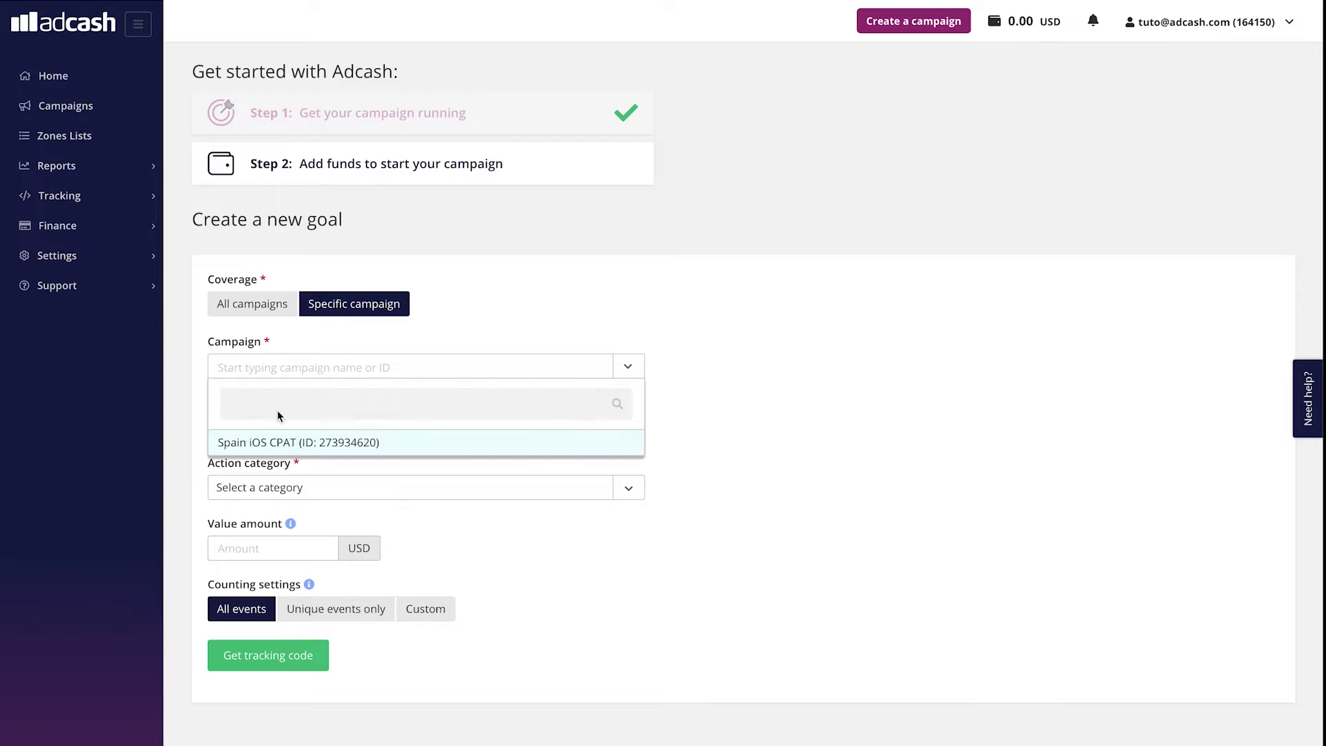
click(283, 439)
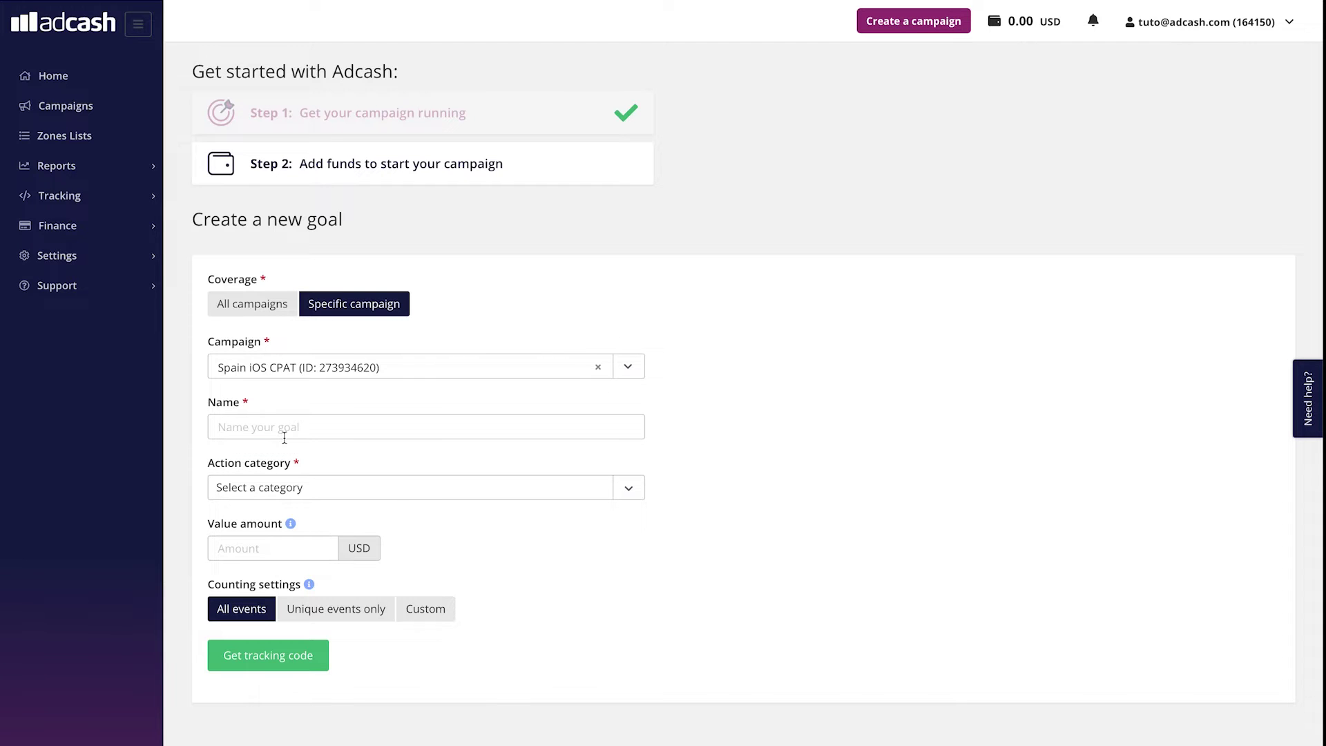
click(598, 368)
click(271, 316)
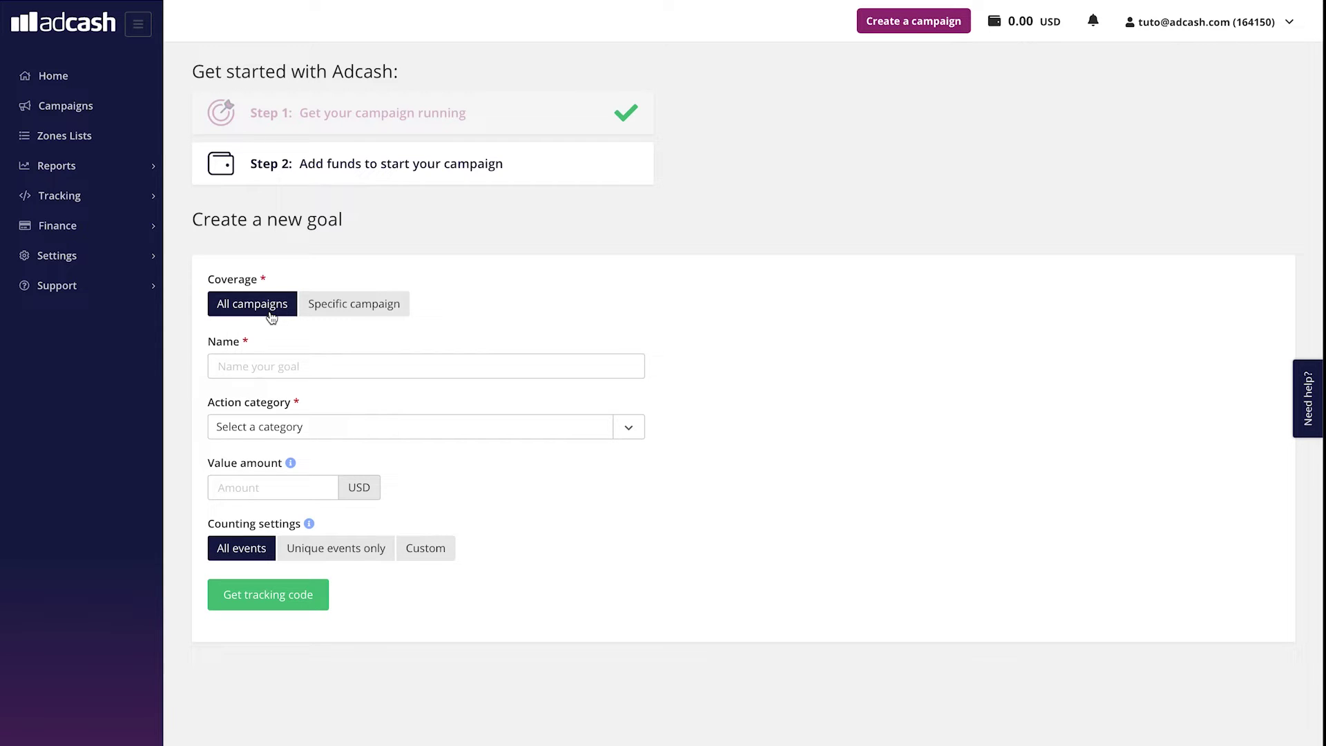
- Name the goal 'global', set its action category to Installation, and give it a value of 1 USD
click(303, 373)
text(global)
click(539, 435)
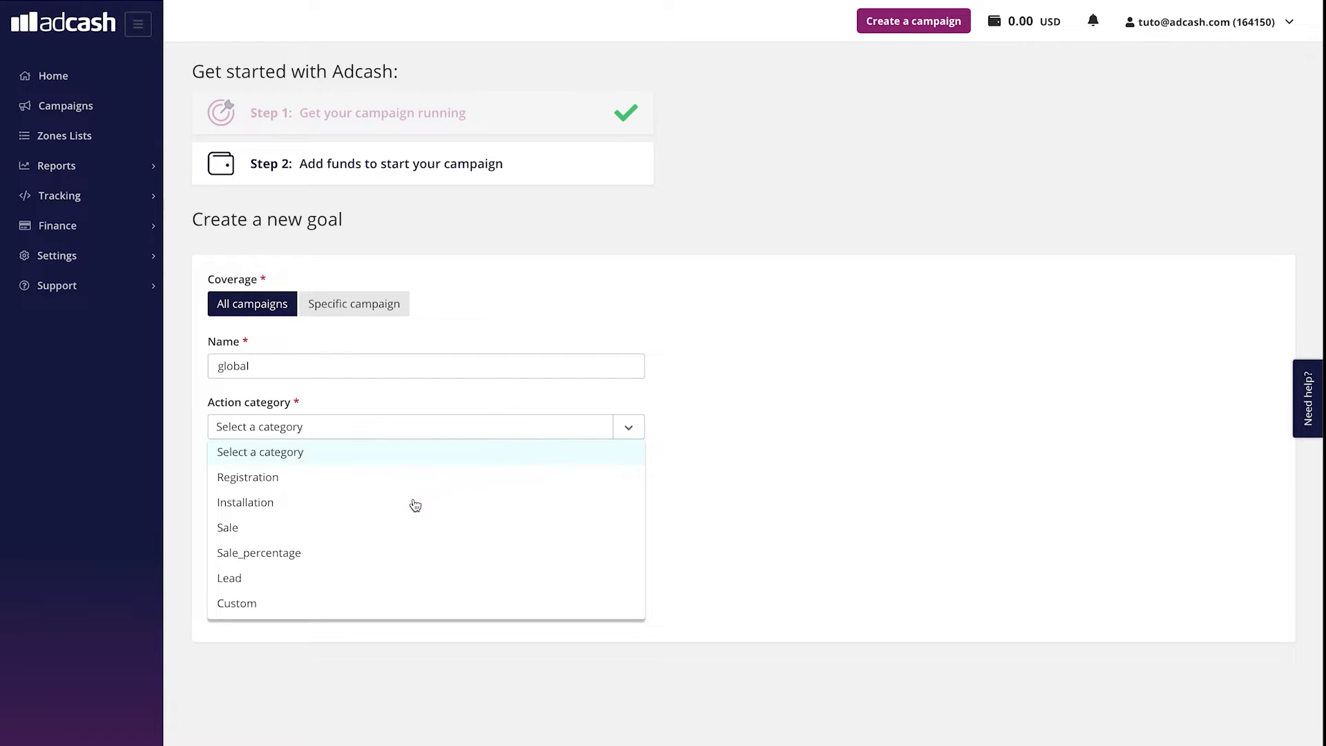
click(277, 604)
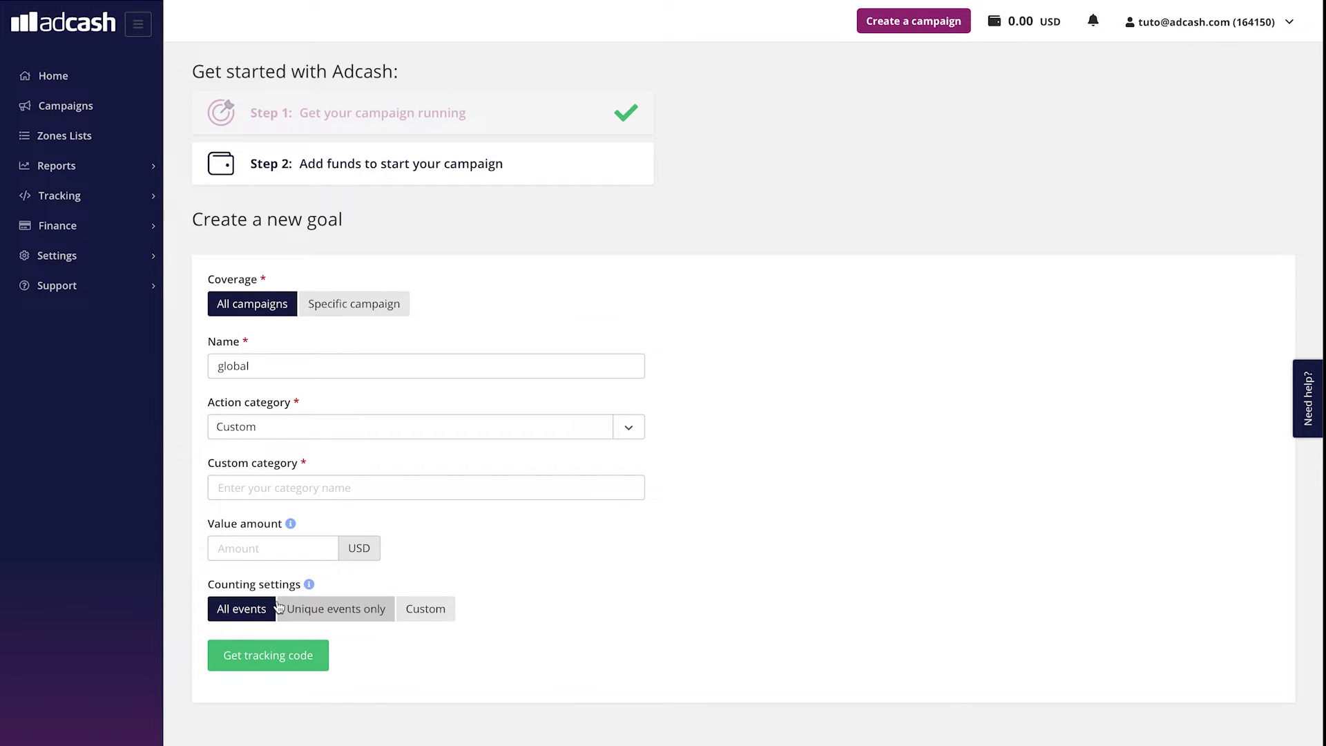
text(open)
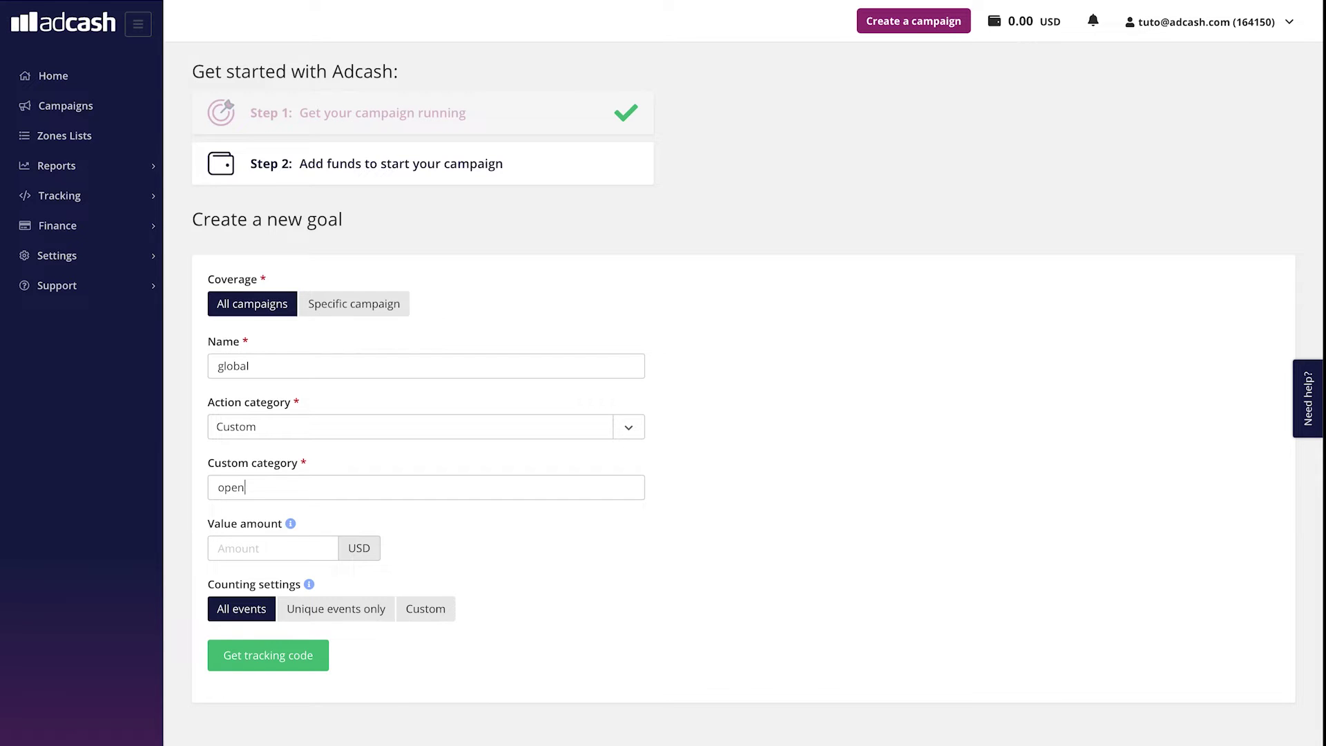
click(253, 433)
click(249, 502)
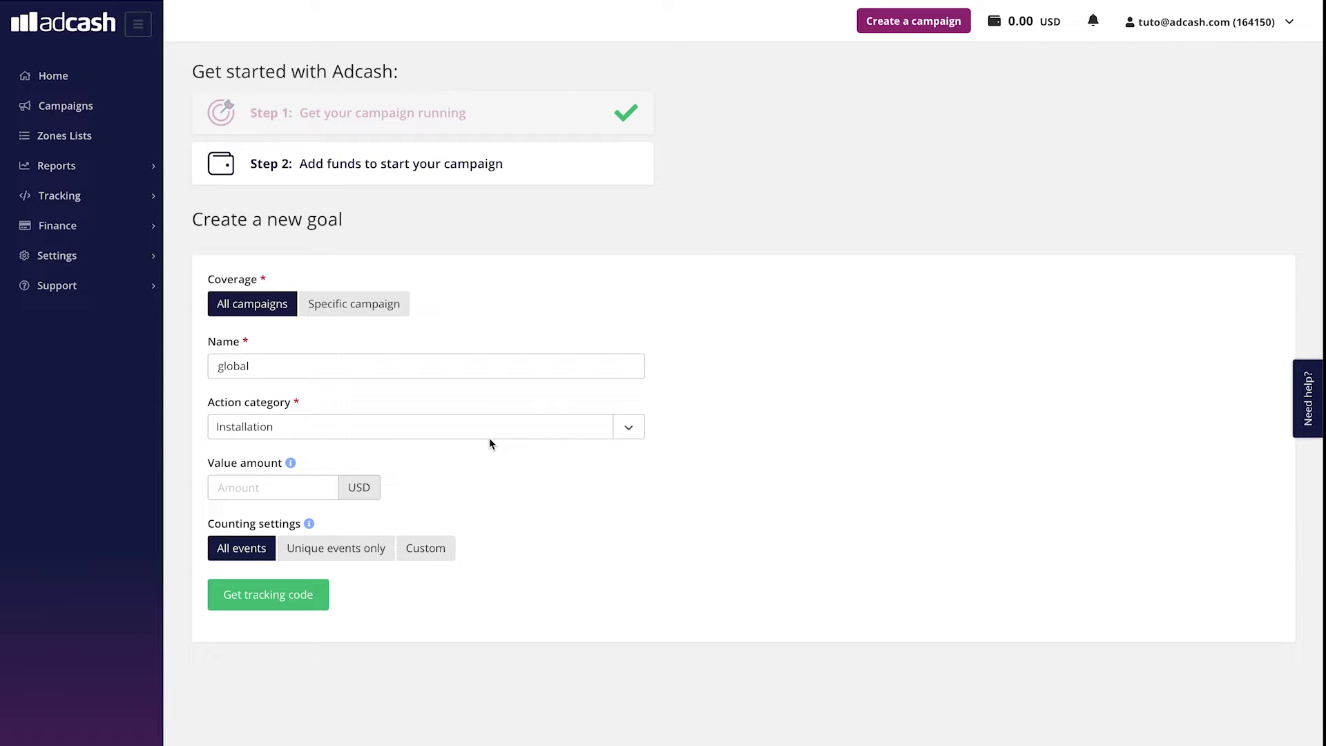
text(1)
- Try Unique events only and custom counting with 5 duplications, then settle on All events
click(350, 549)
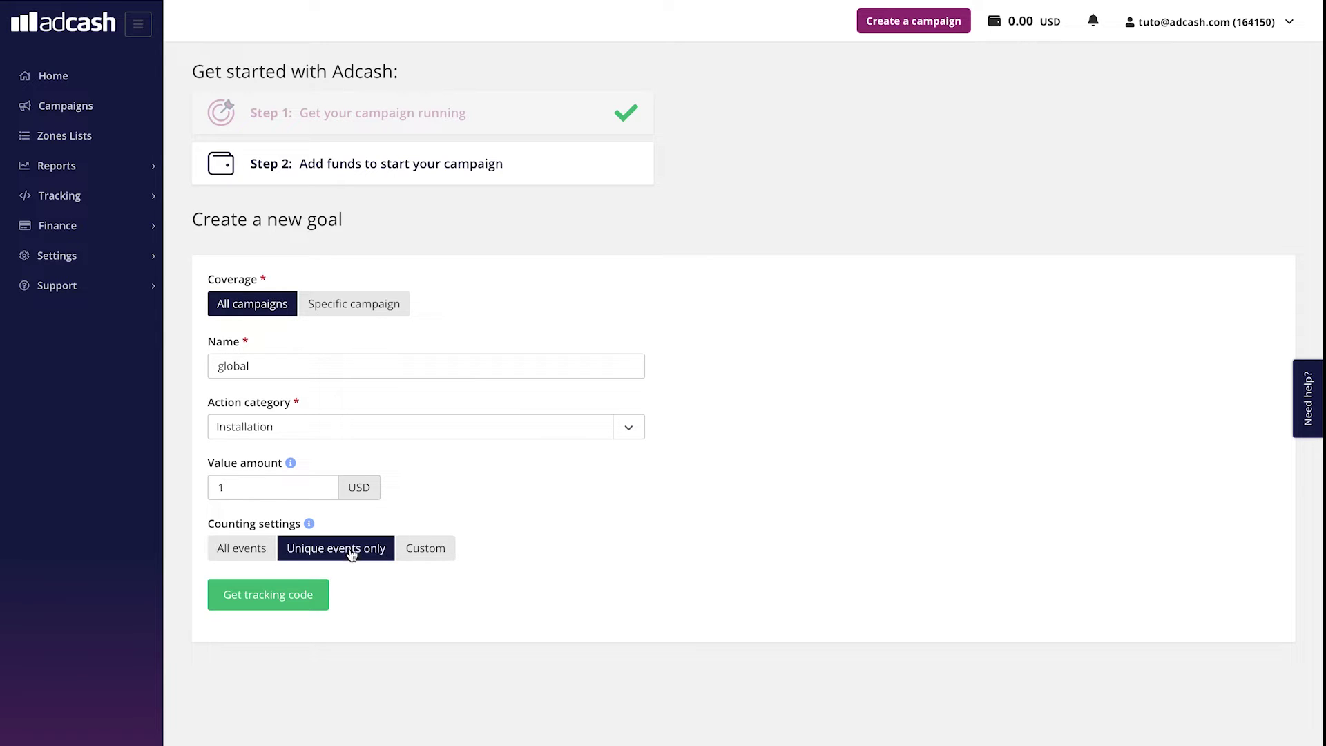
click(418, 549)
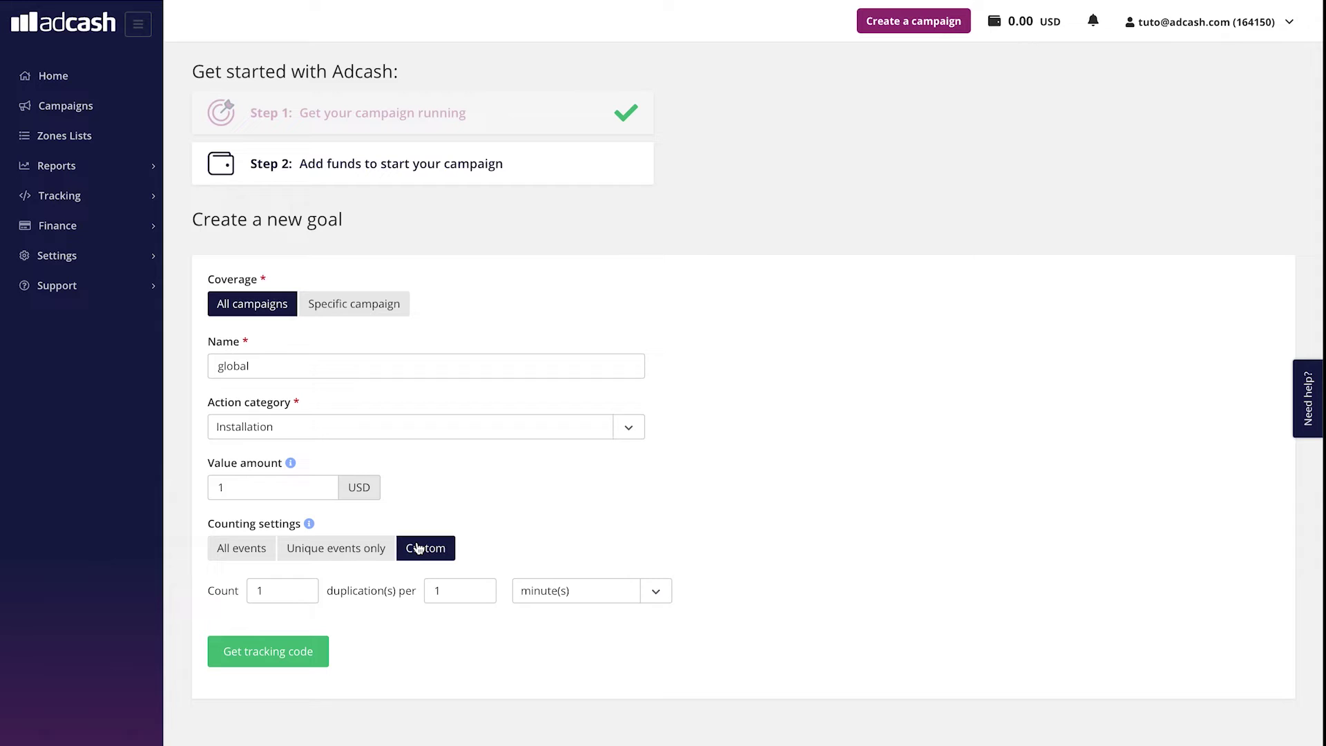
click(449, 591)
key(BackSpace)
text(5)
click(230, 552)
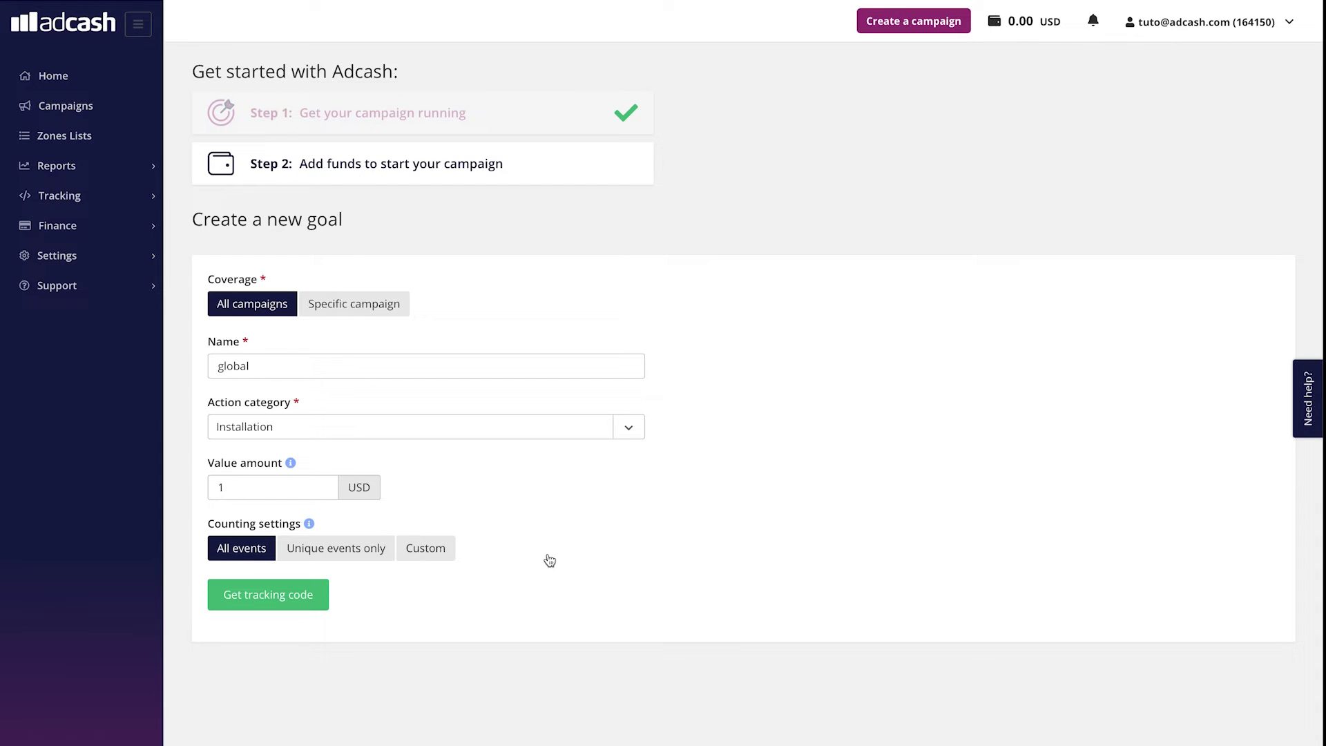
- Create the goal and compare the hybrid HTML pixel code with the S2S postback URL
click(276, 598)
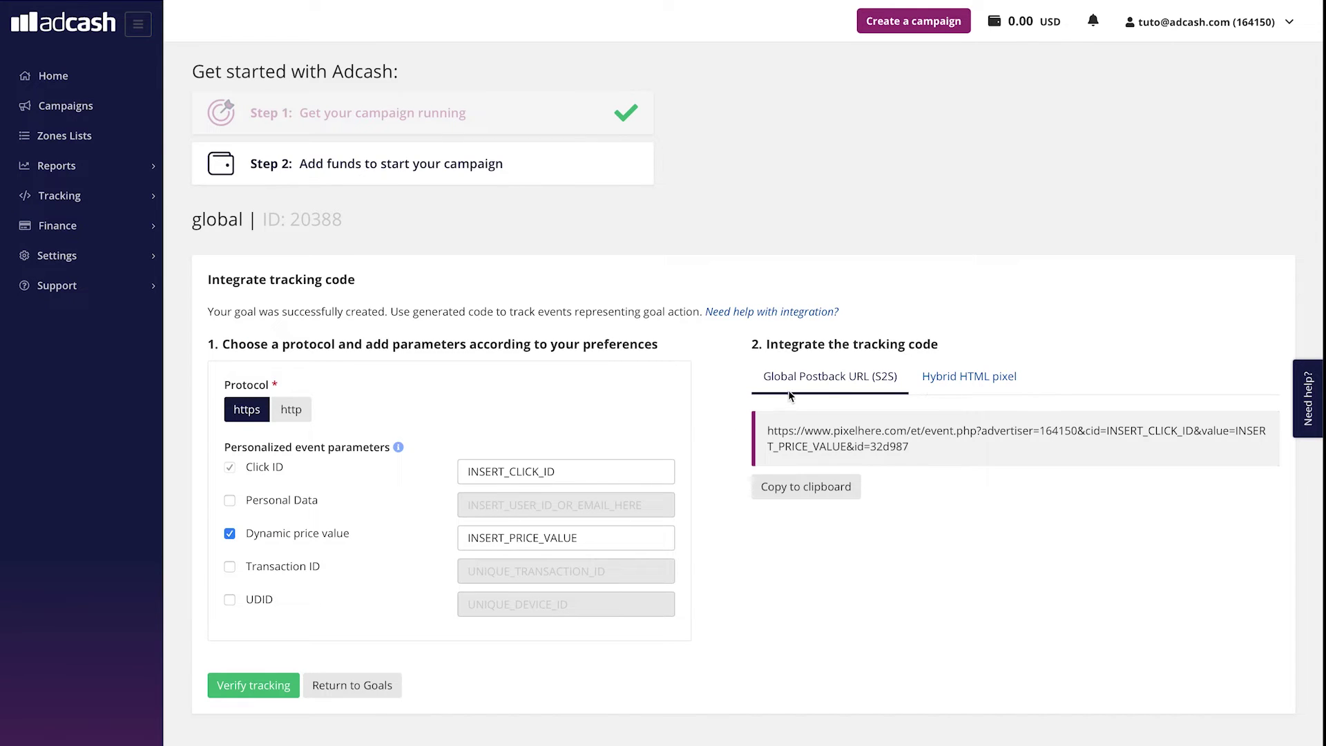
click(963, 383)
click(822, 378)
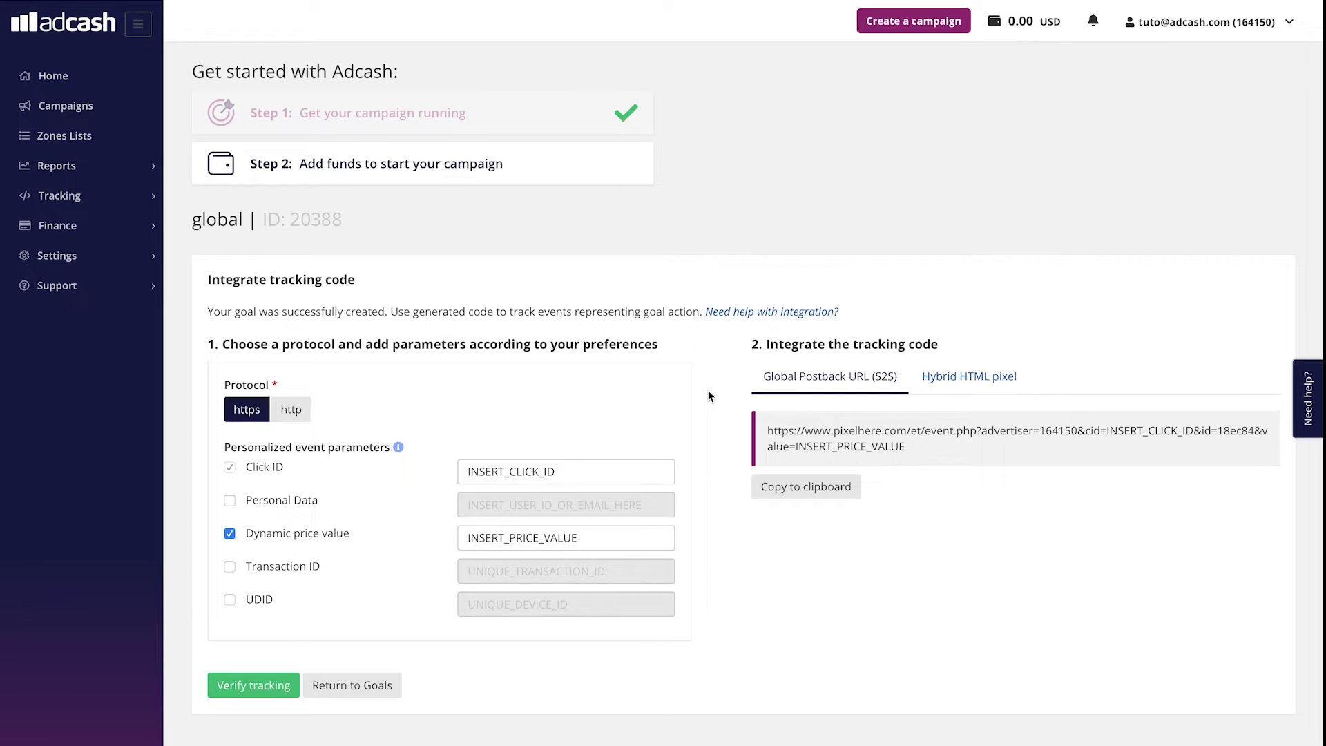
- Replace INSERT_CLICK_ID with {clickid}, drop the dynamic price value, and copy the postback URL
drag(563, 472, 349, 468)
text({clickid})
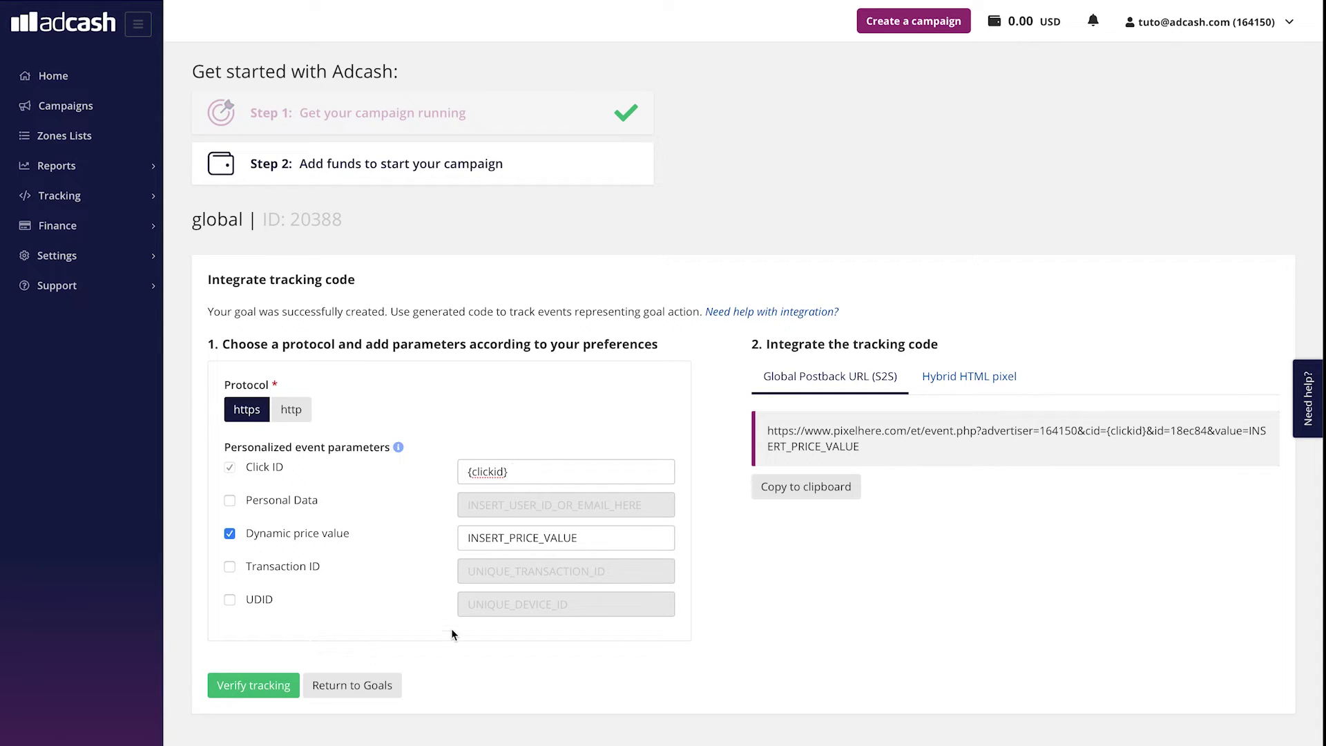
click(230, 534)
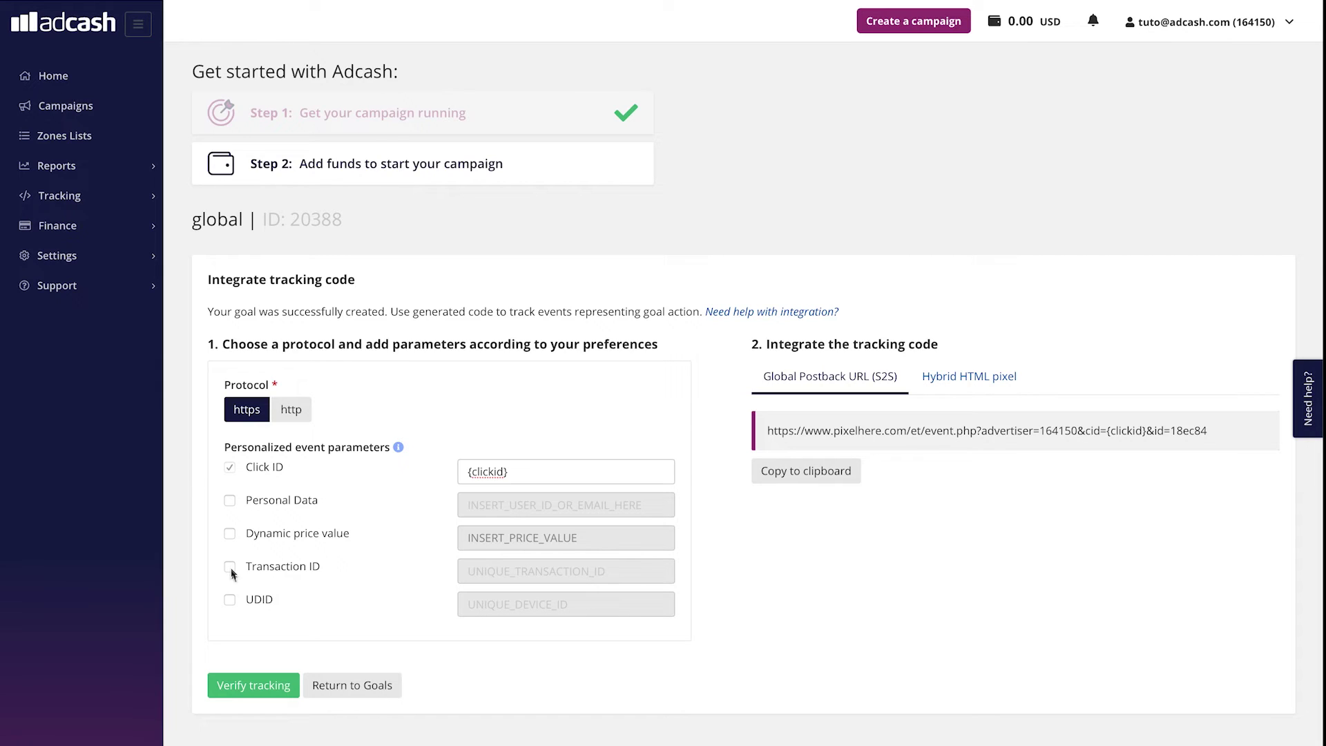
click(794, 476)
- Verify the goal's tracking using the Spain iOS CPAT campaign, then view its Goal settings
click(267, 690)
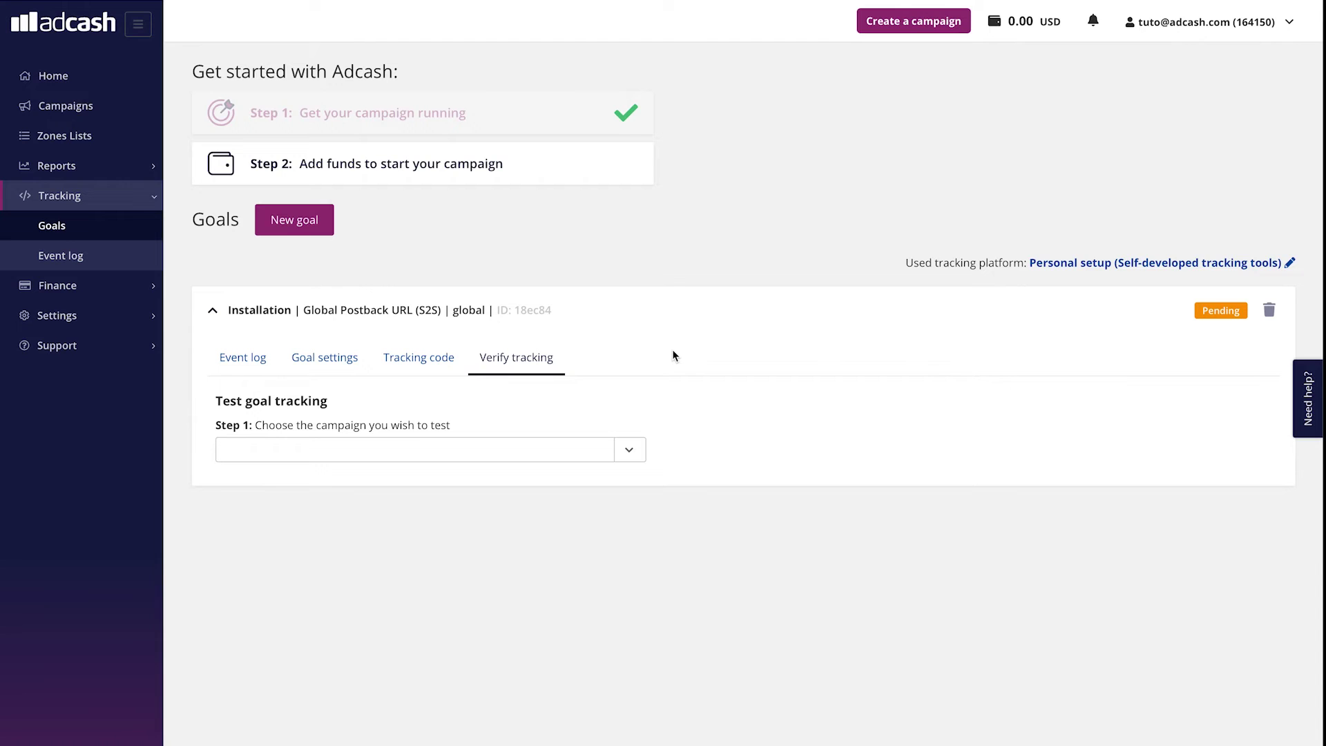
click(442, 453)
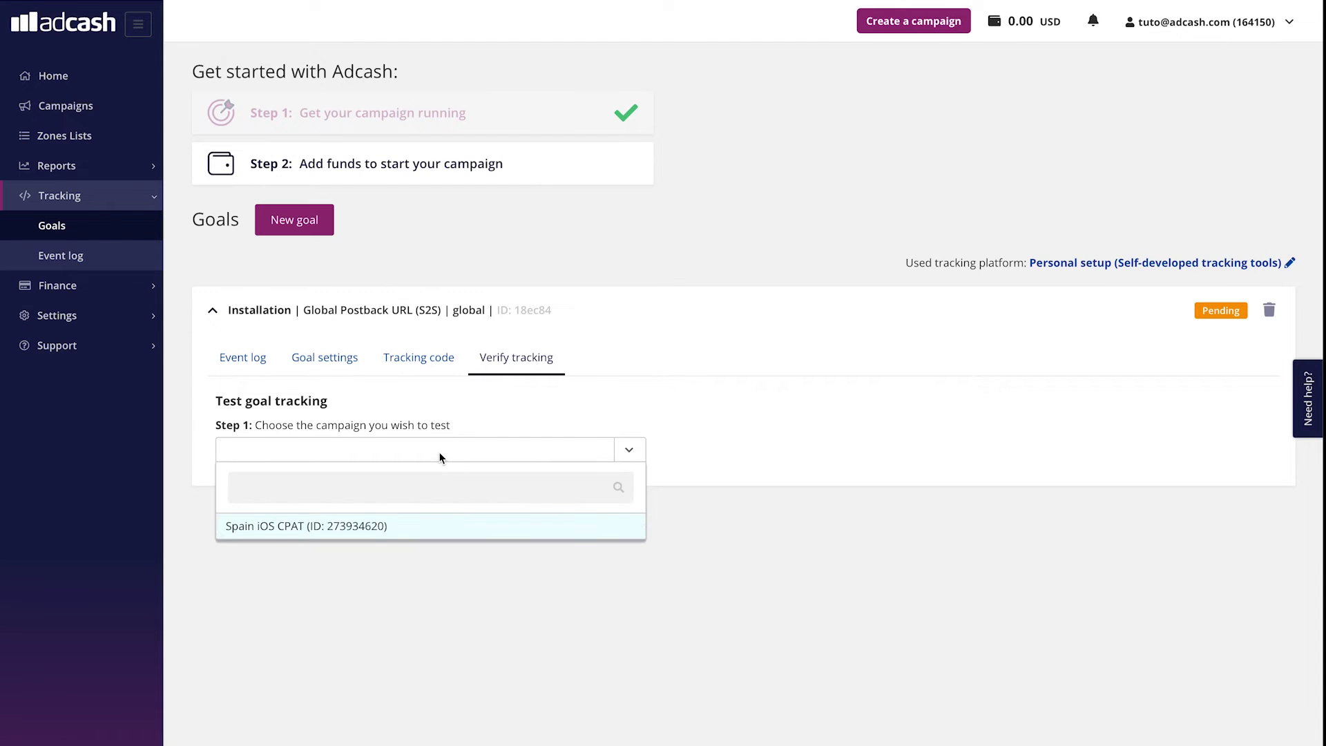
click(332, 529)
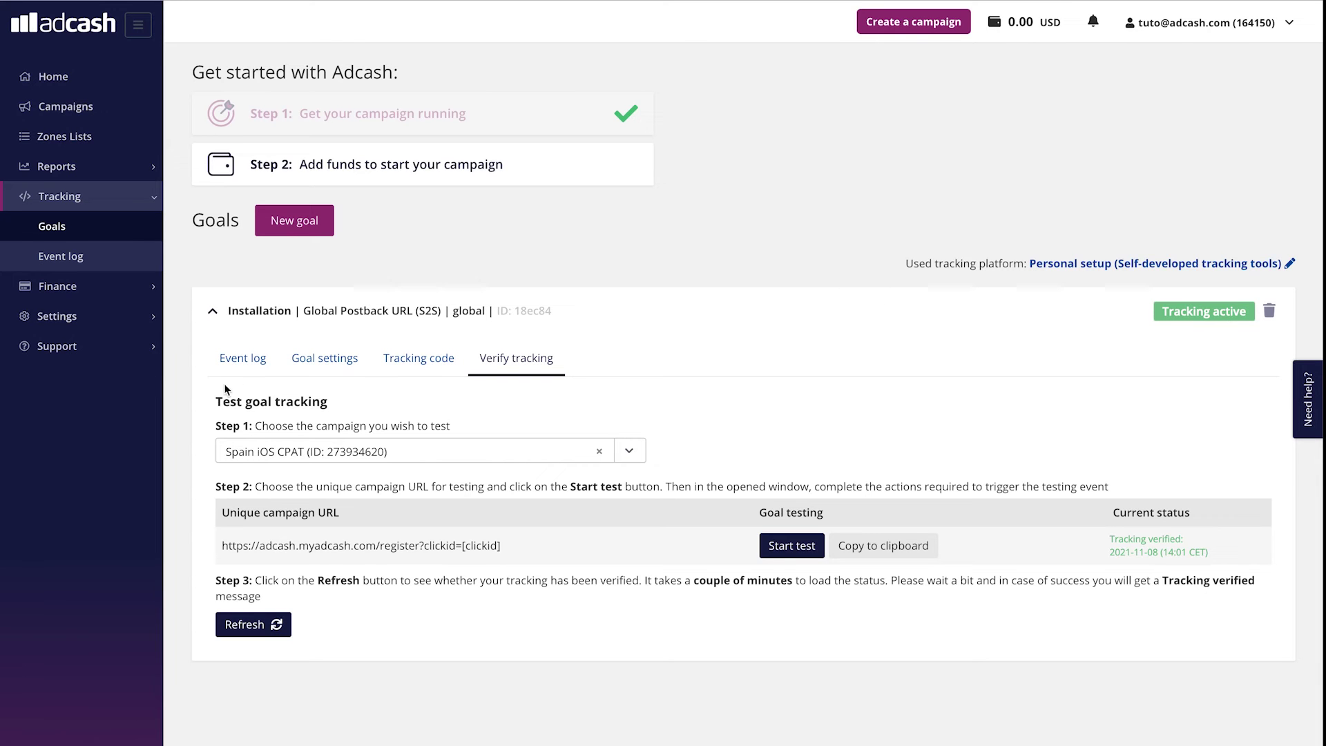
click(331, 360)
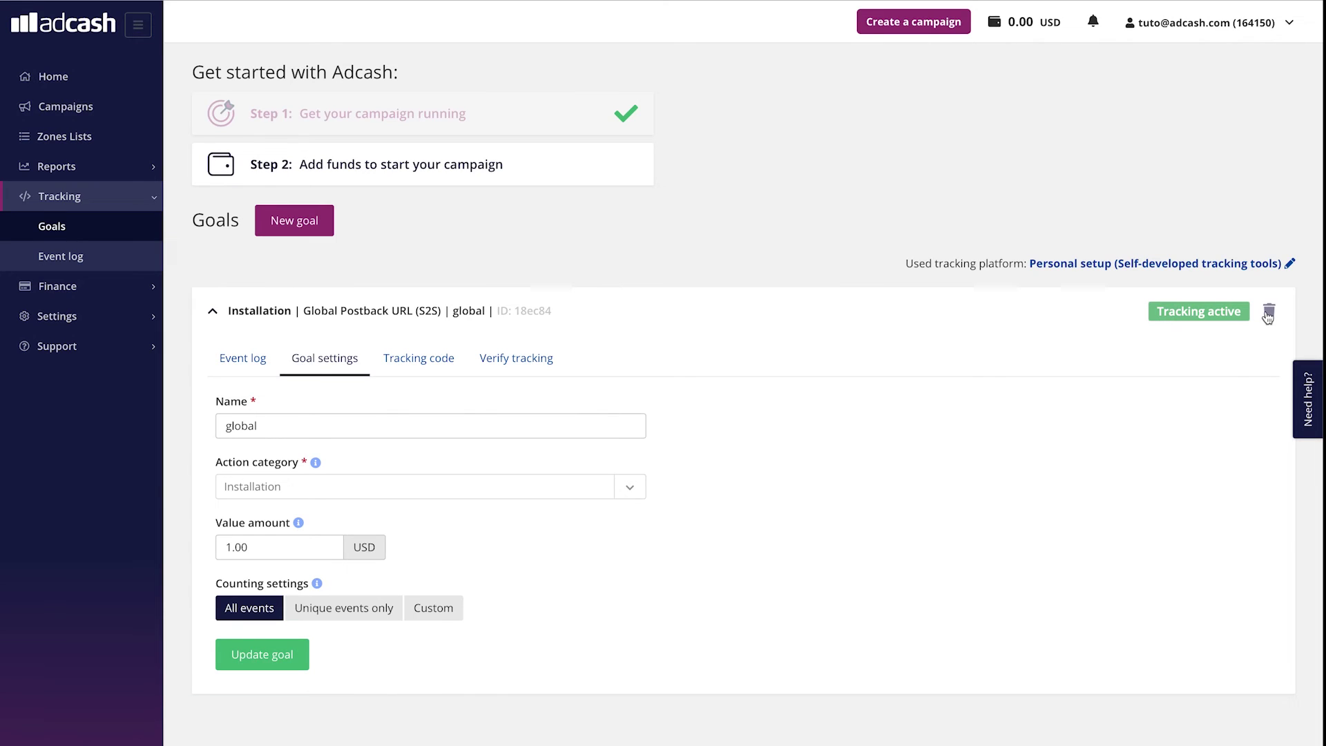
- Change the tracking platform to Personal setup (Self-developed tracking tools) and submit it
click(1219, 270)
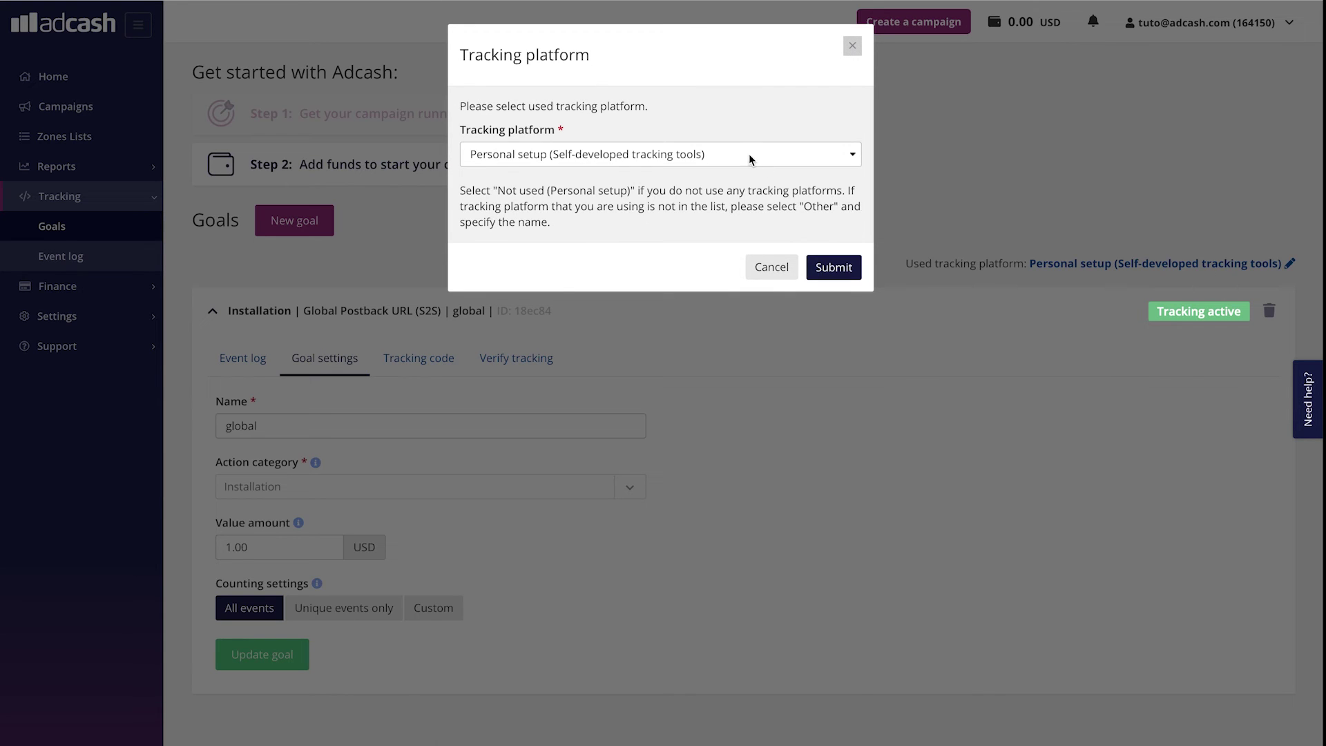
click(748, 152)
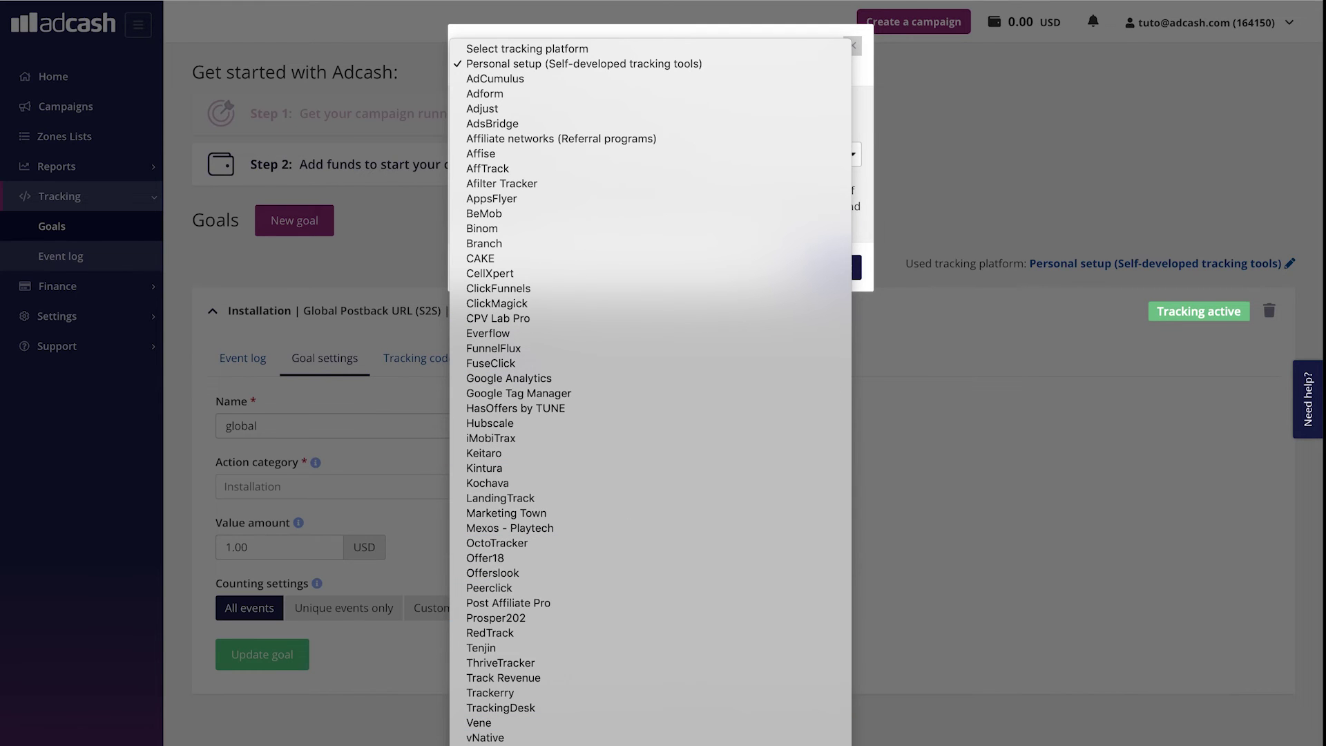
key(Return)
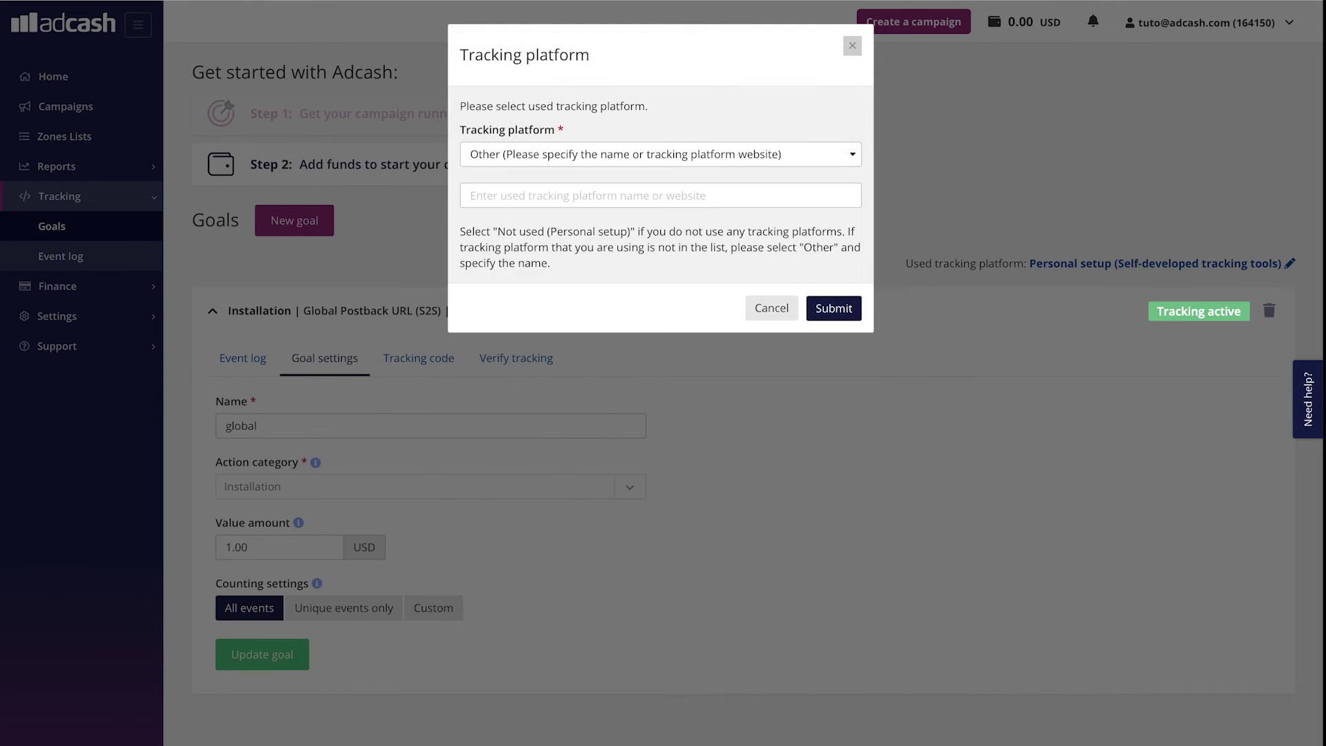
click(594, 161)
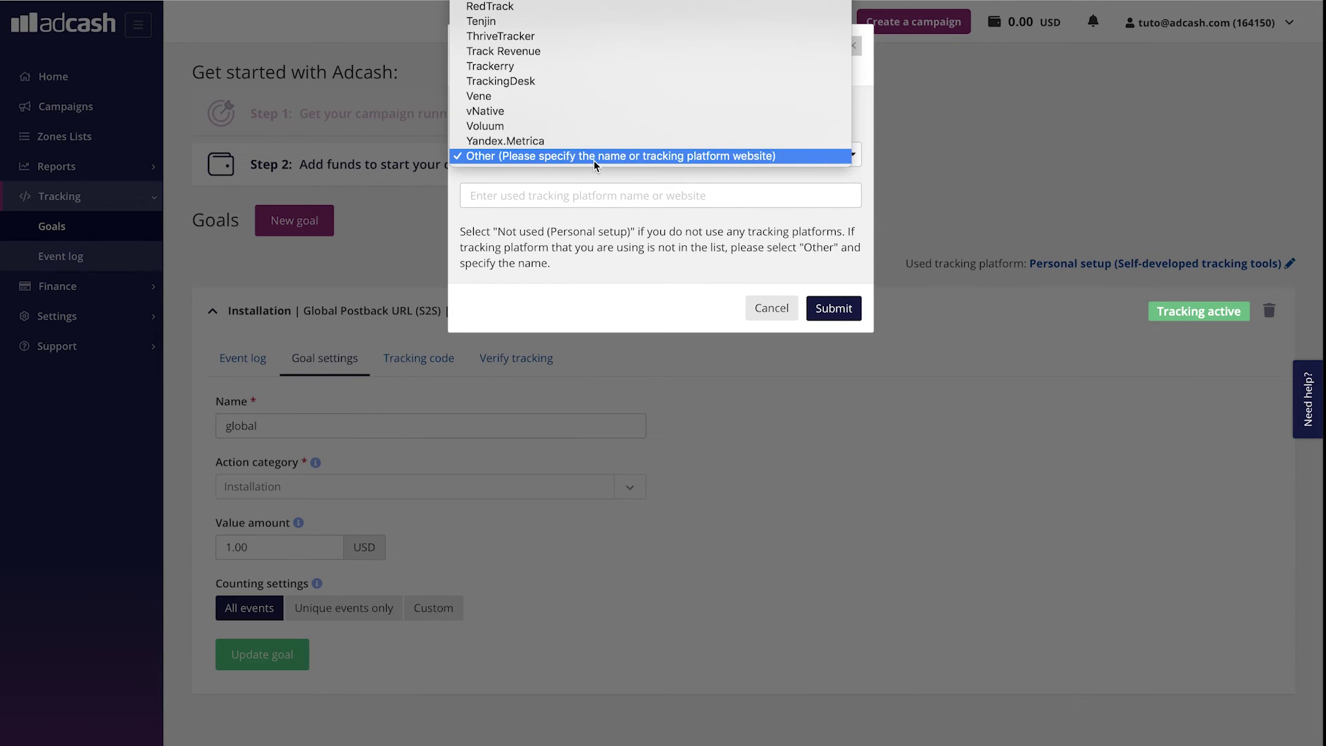
scroll(553, 118, up, 10)
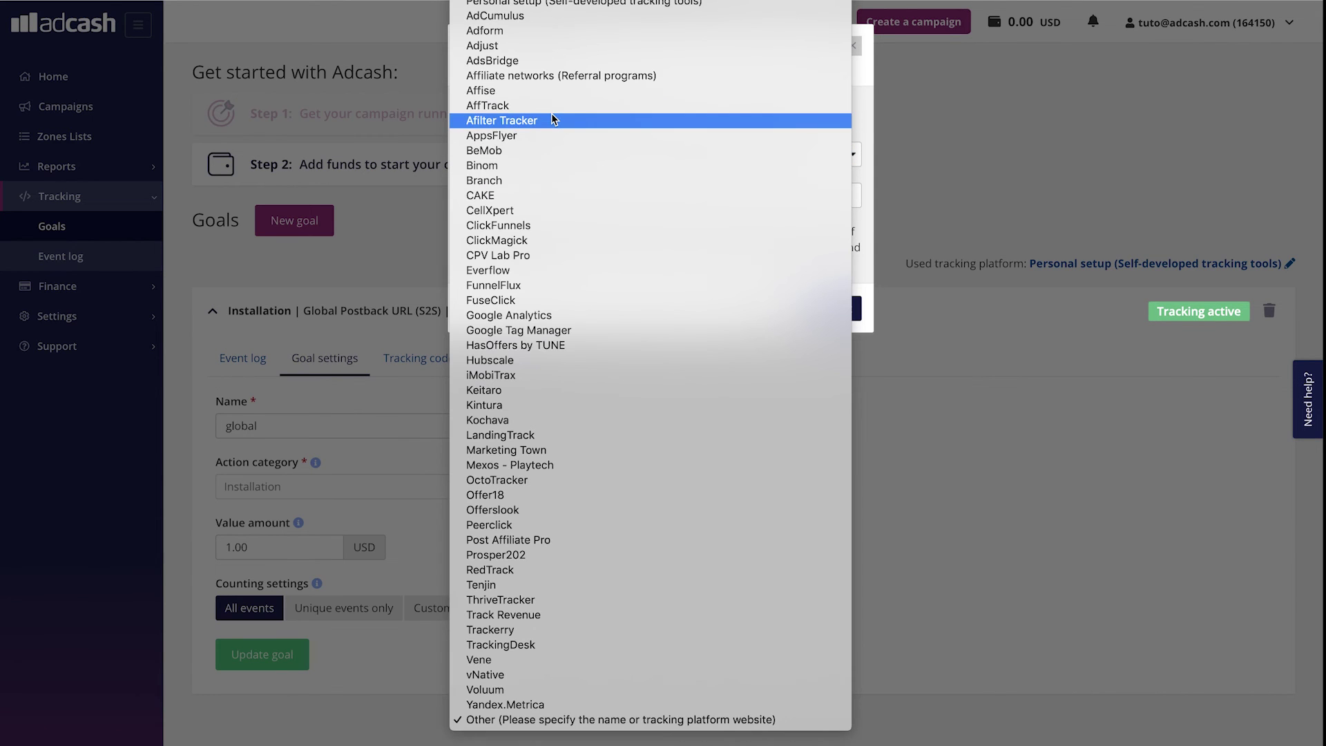
click(528, 4)
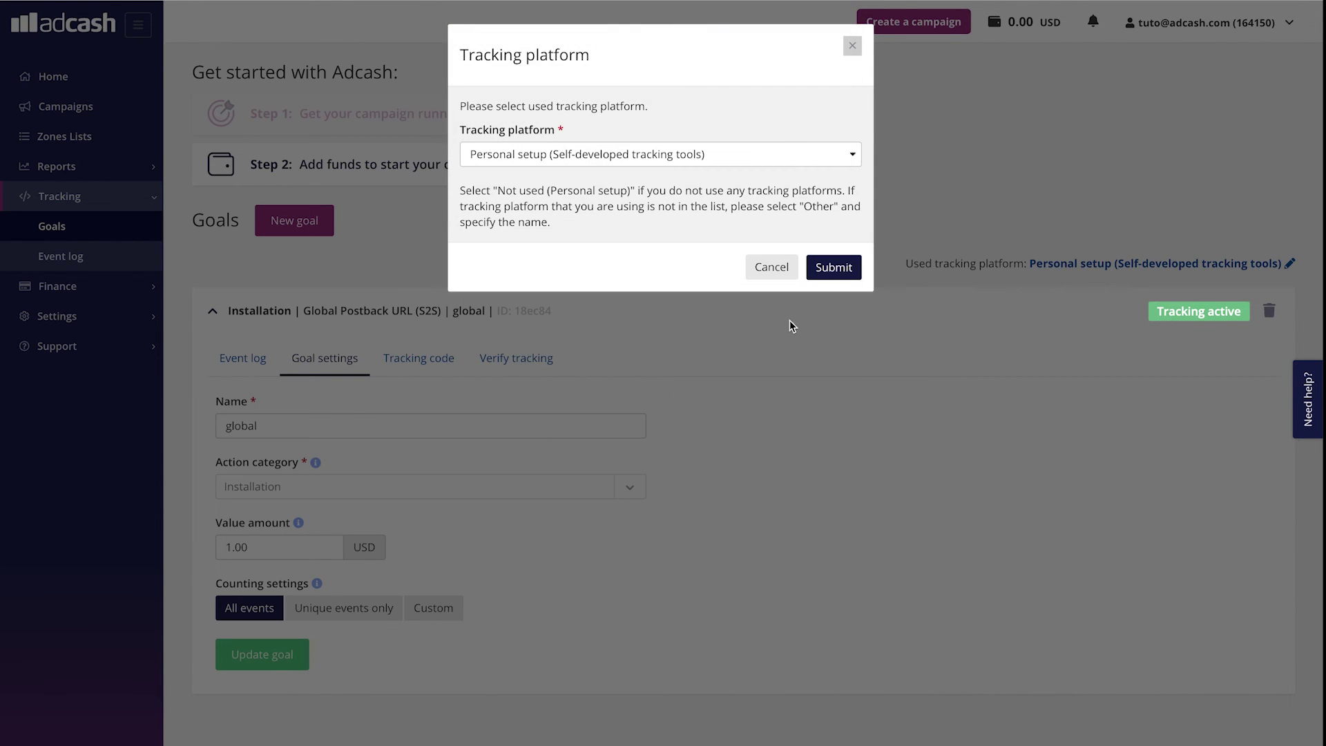
click(828, 269)
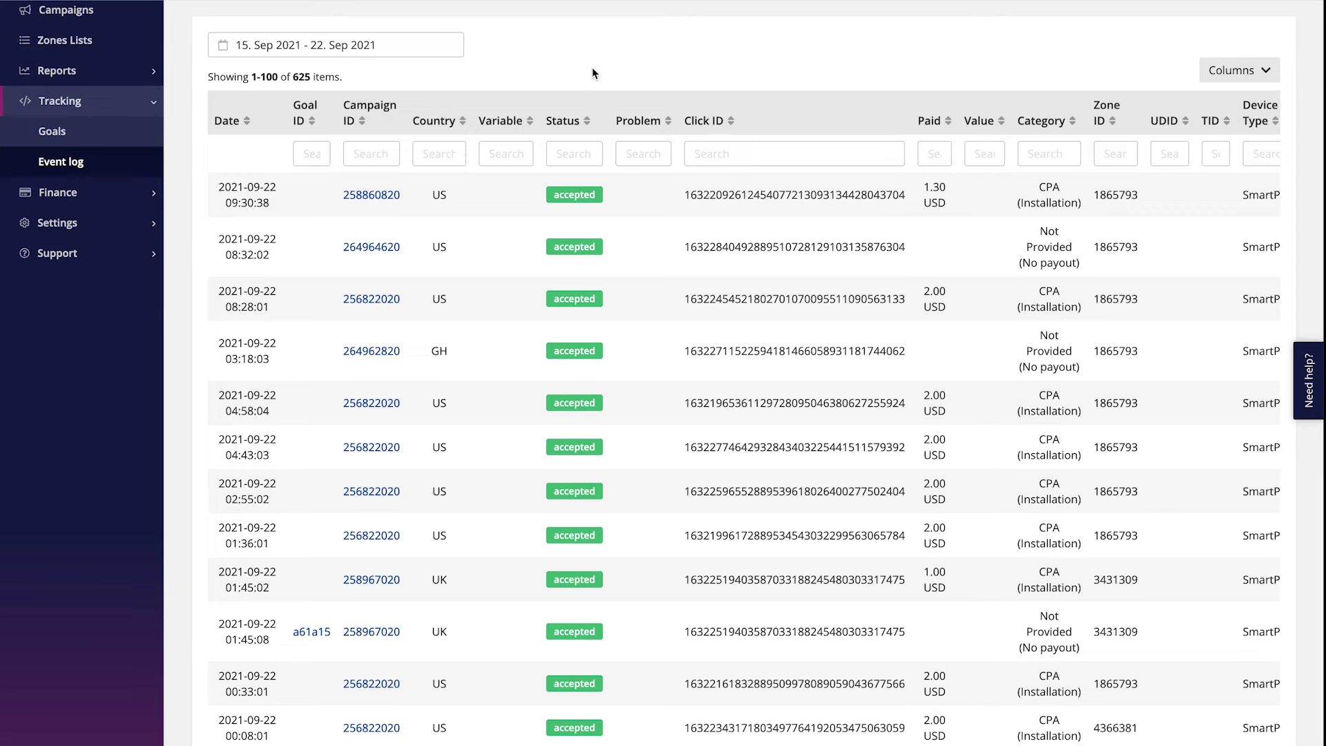
- Sort the event log oldest first and filter the Paid column to 2, leaving 305 events
click(446, 43)
click(735, 51)
click(245, 123)
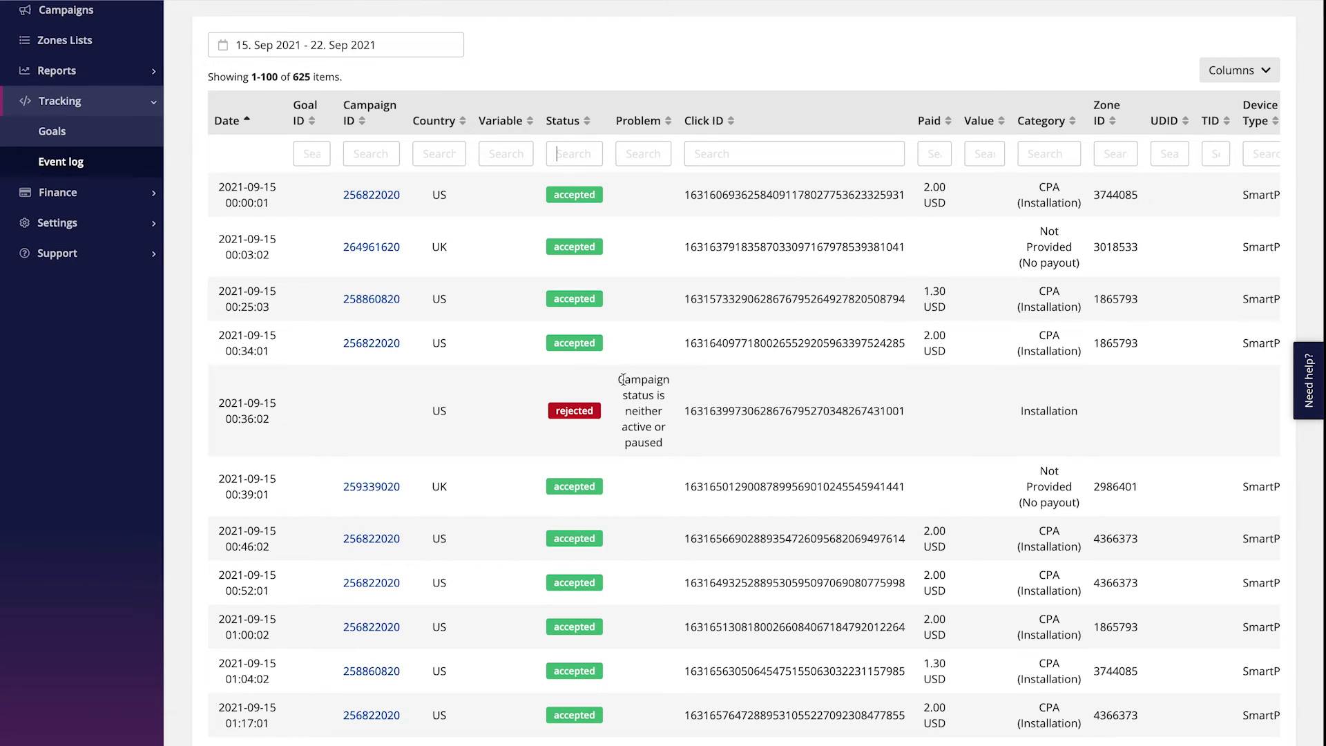
drag(621, 380, 661, 441)
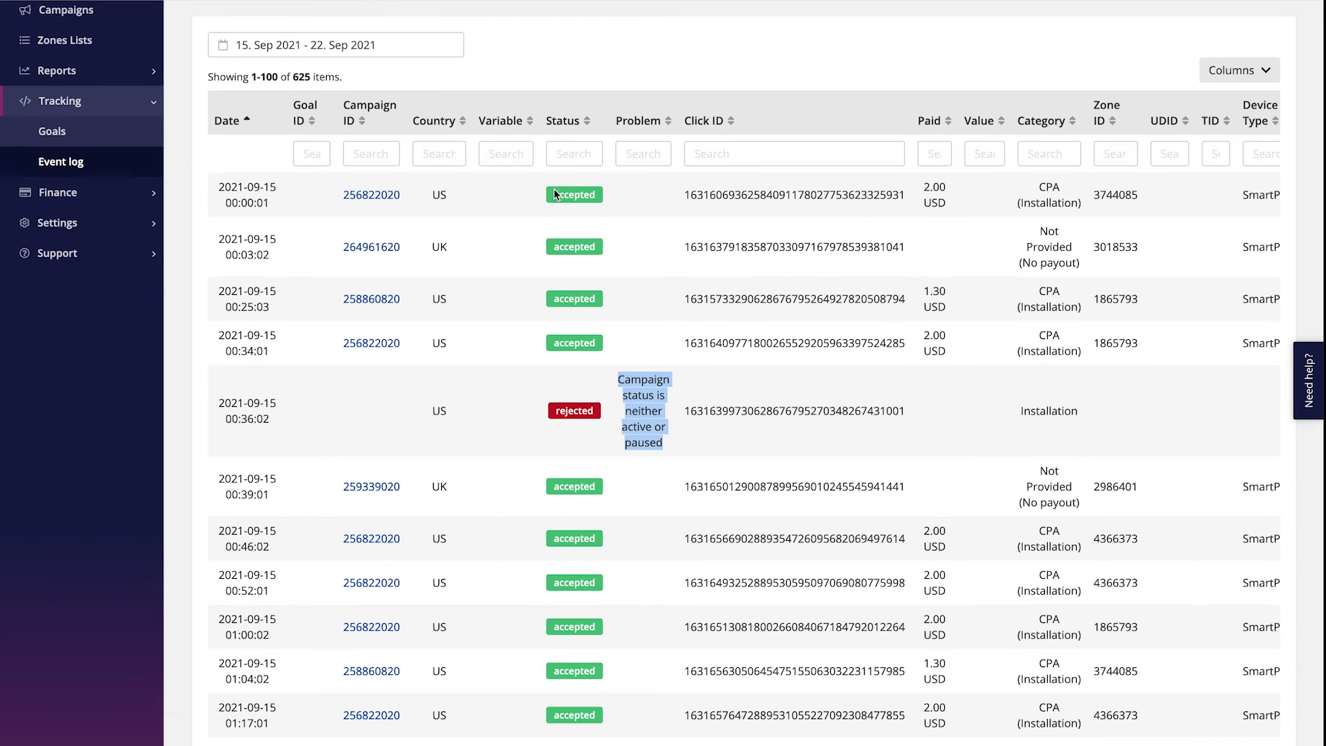
click(578, 152)
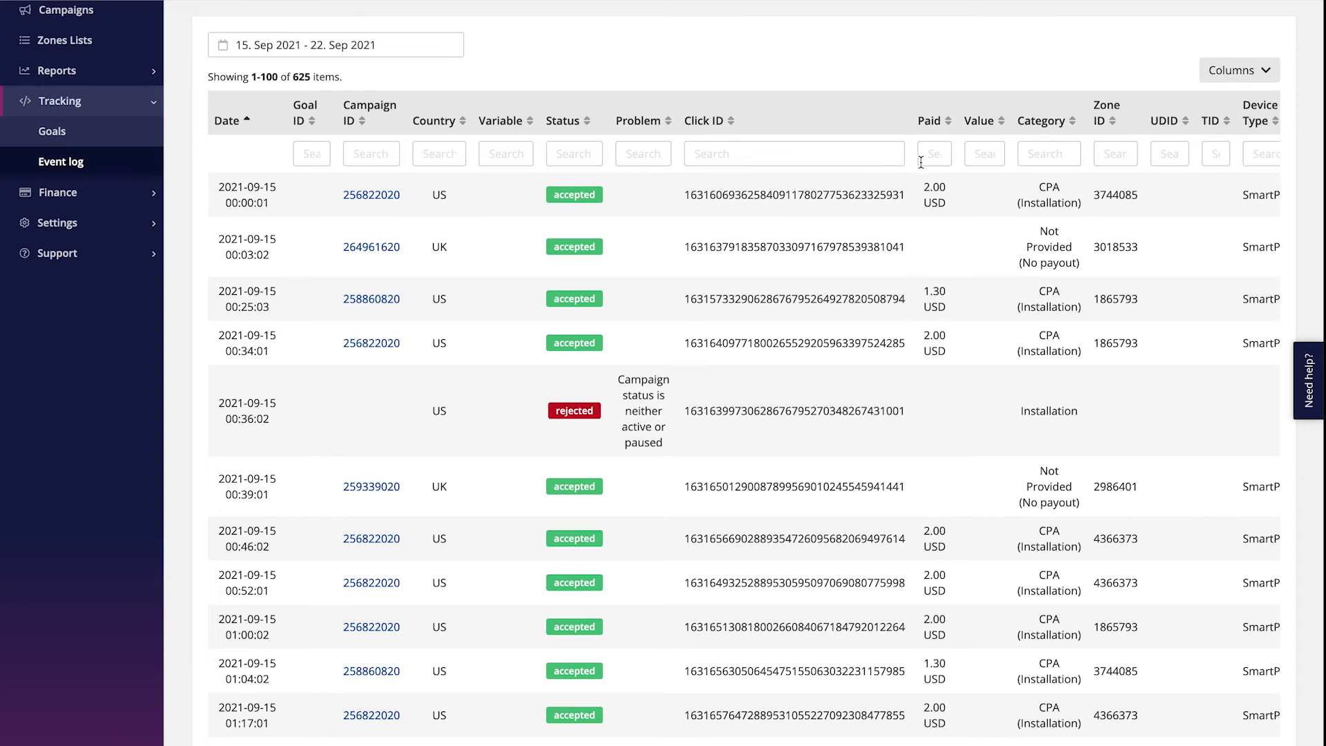
key(Return)
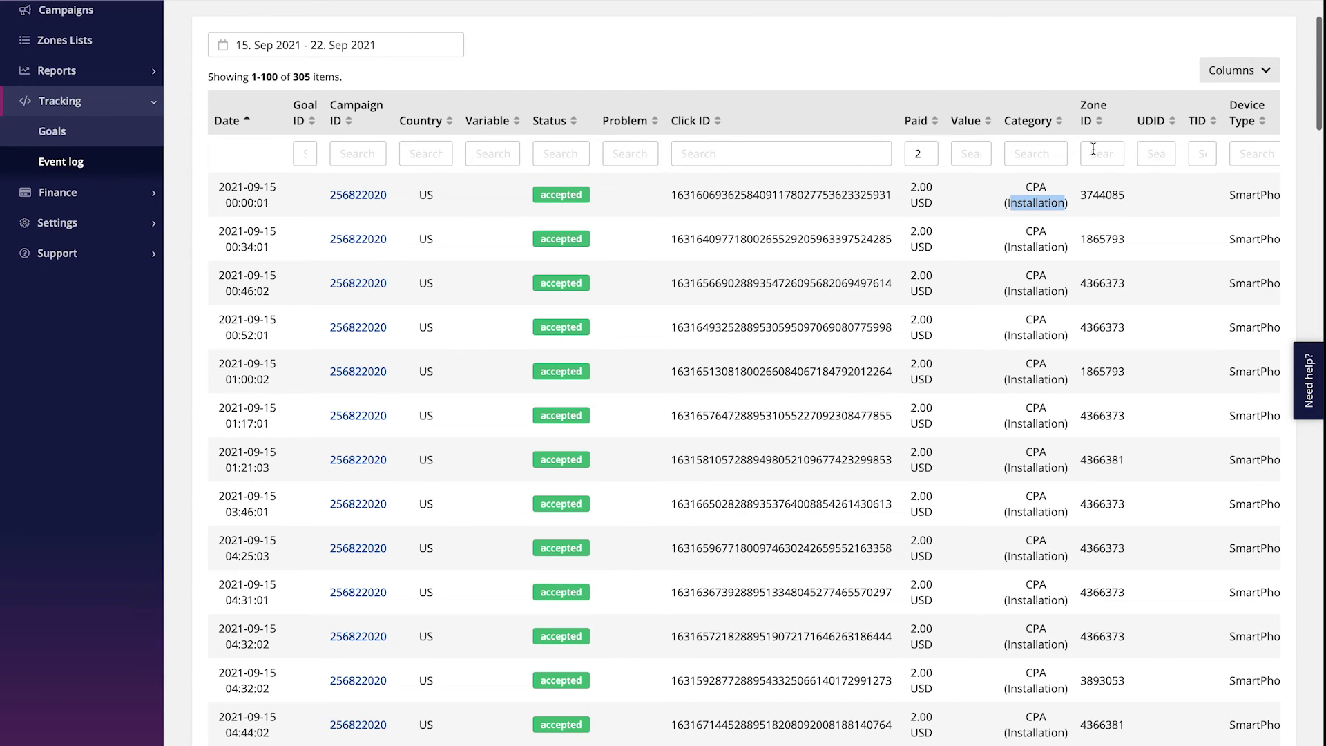
scroll(1093, 150, right, 2)
scroll(1126, 145, right, 3)
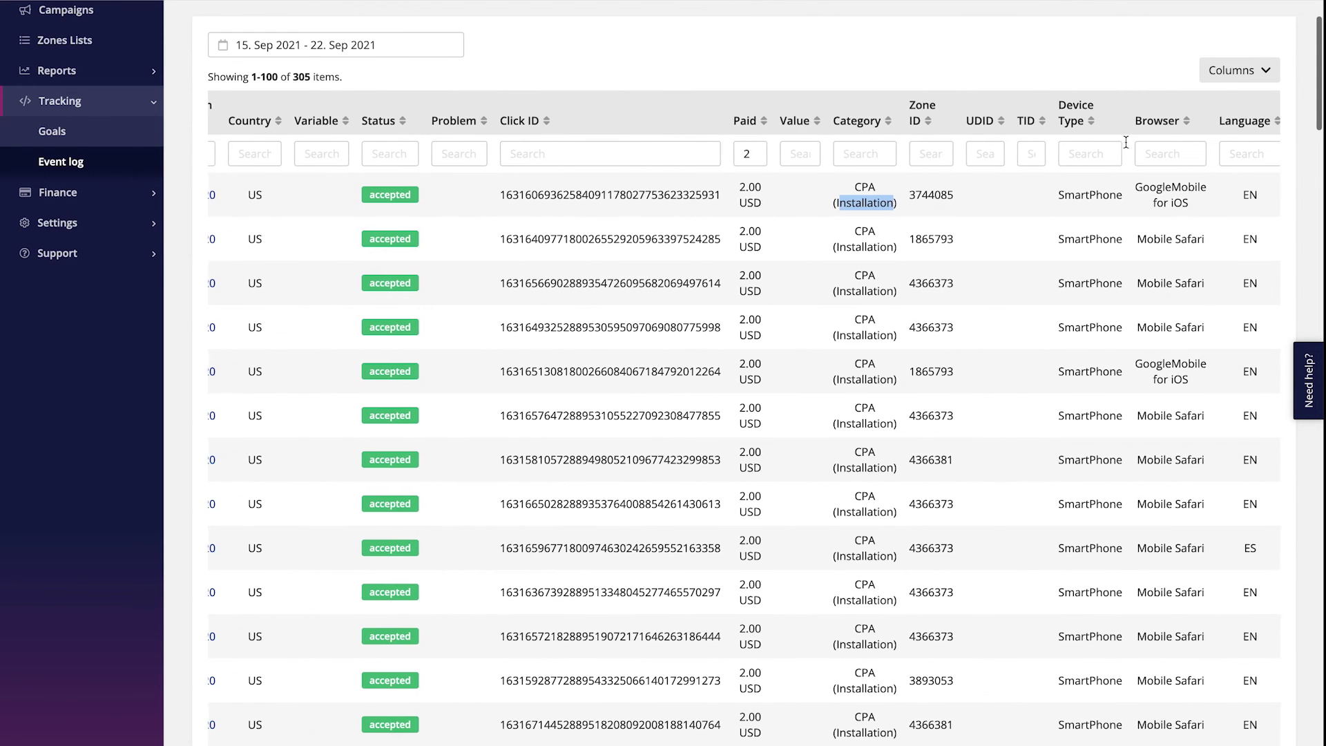
scroll(1140, 150, right, 1)
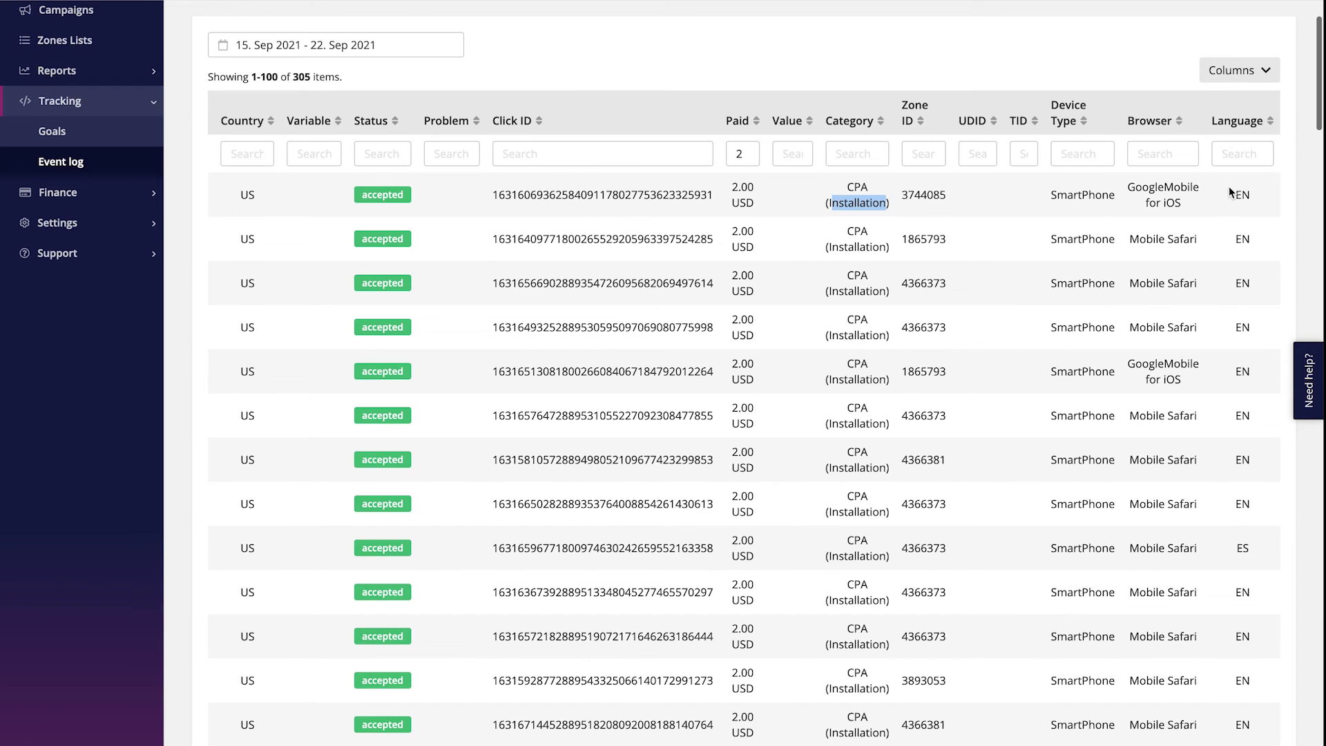
scroll(986, 164, left, 5)
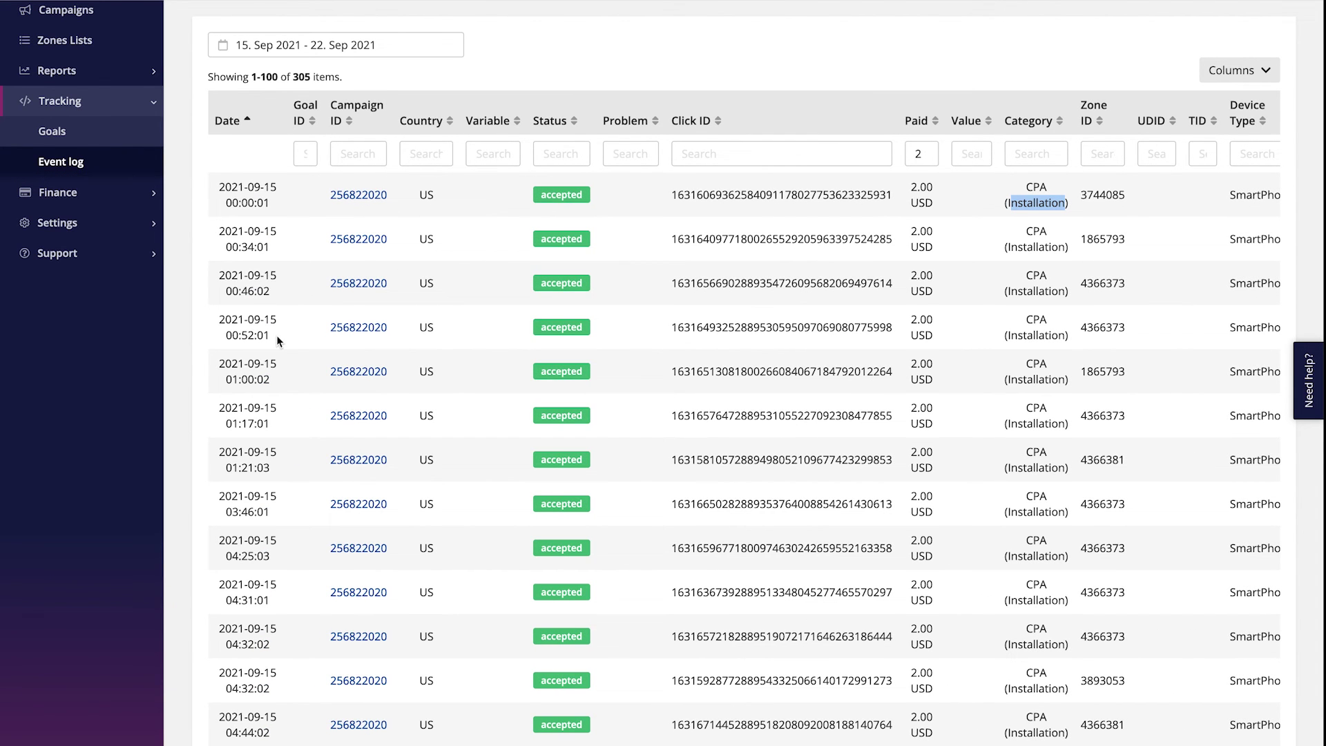
scroll(277, 335, down, 10)
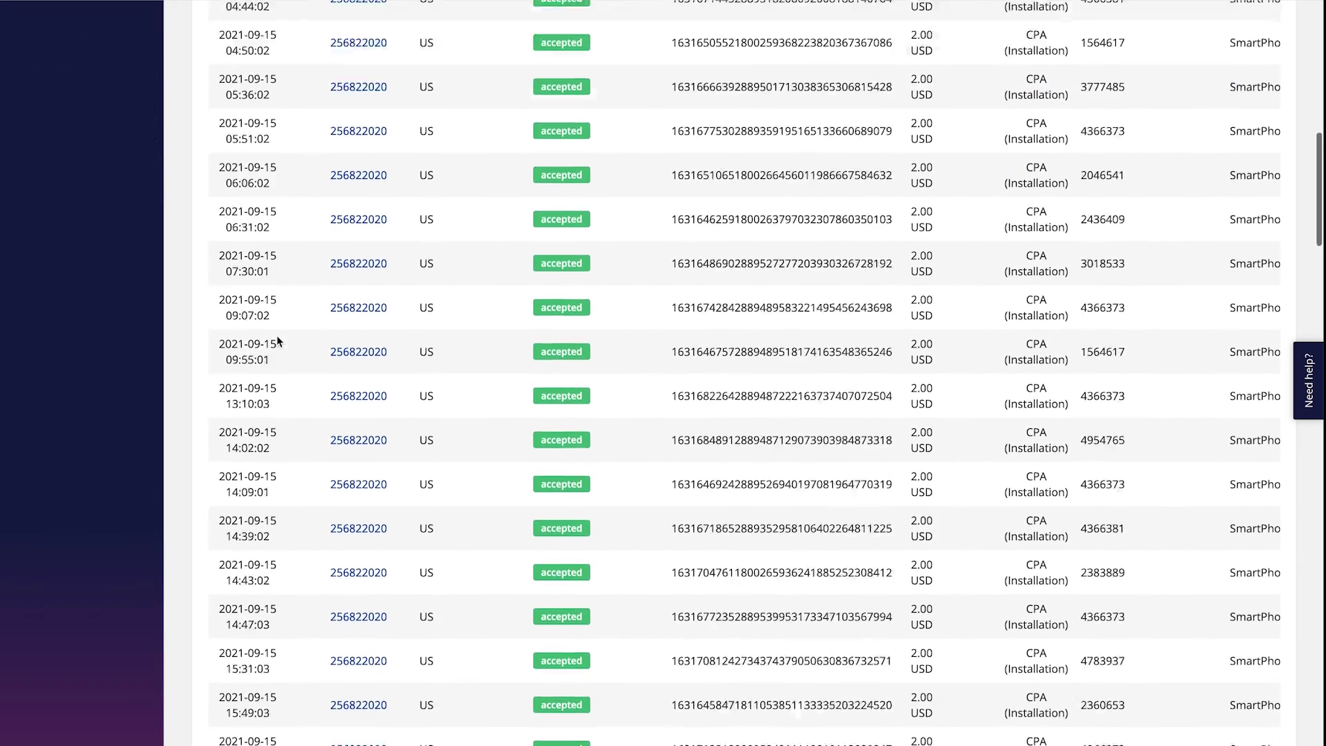
scroll(277, 337, down, 15)
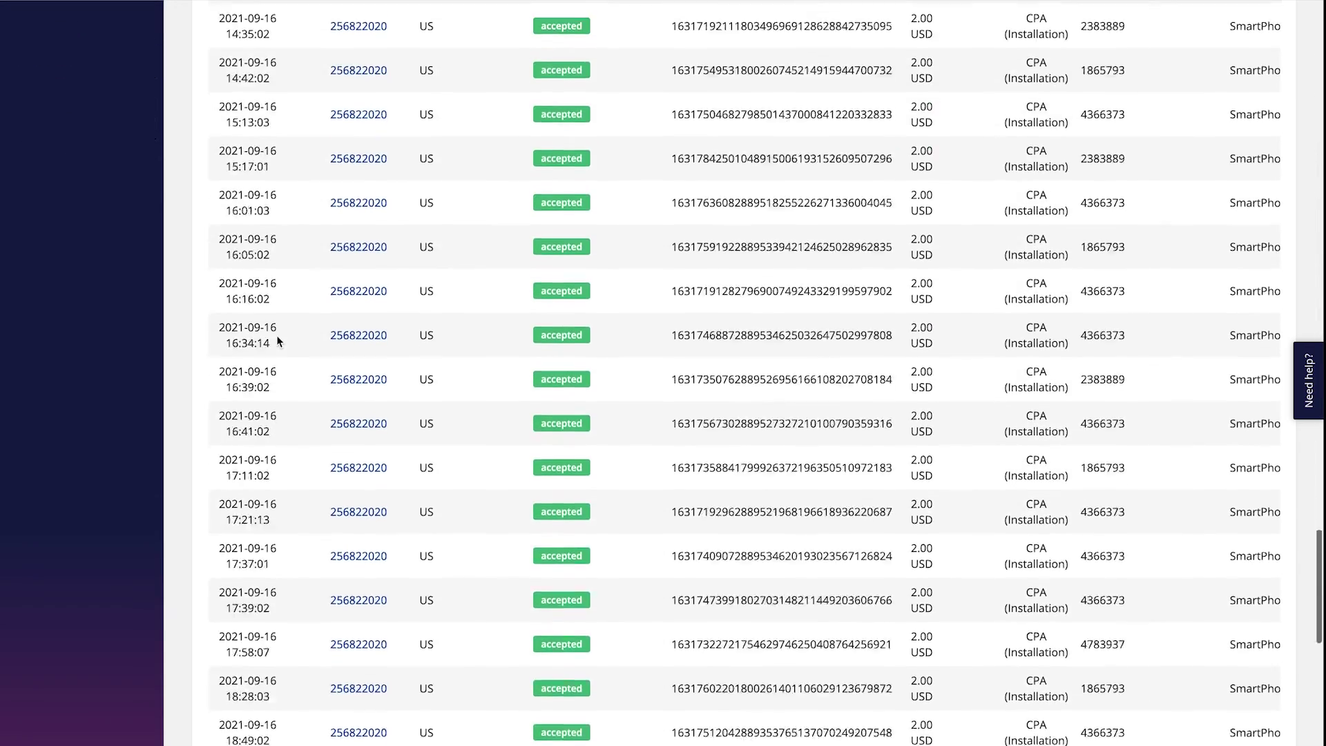
scroll(276, 334, down, 10)
click(262, 665)
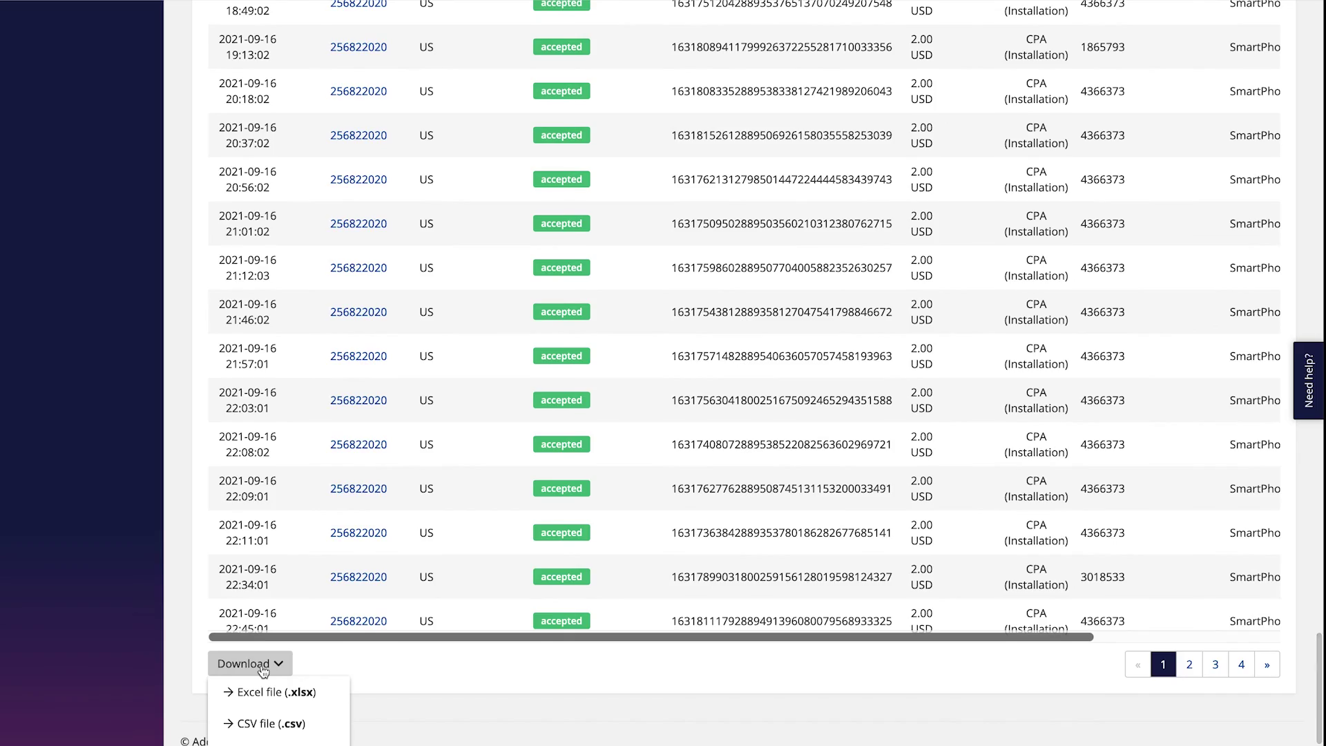
scroll(262, 670, down, 2)
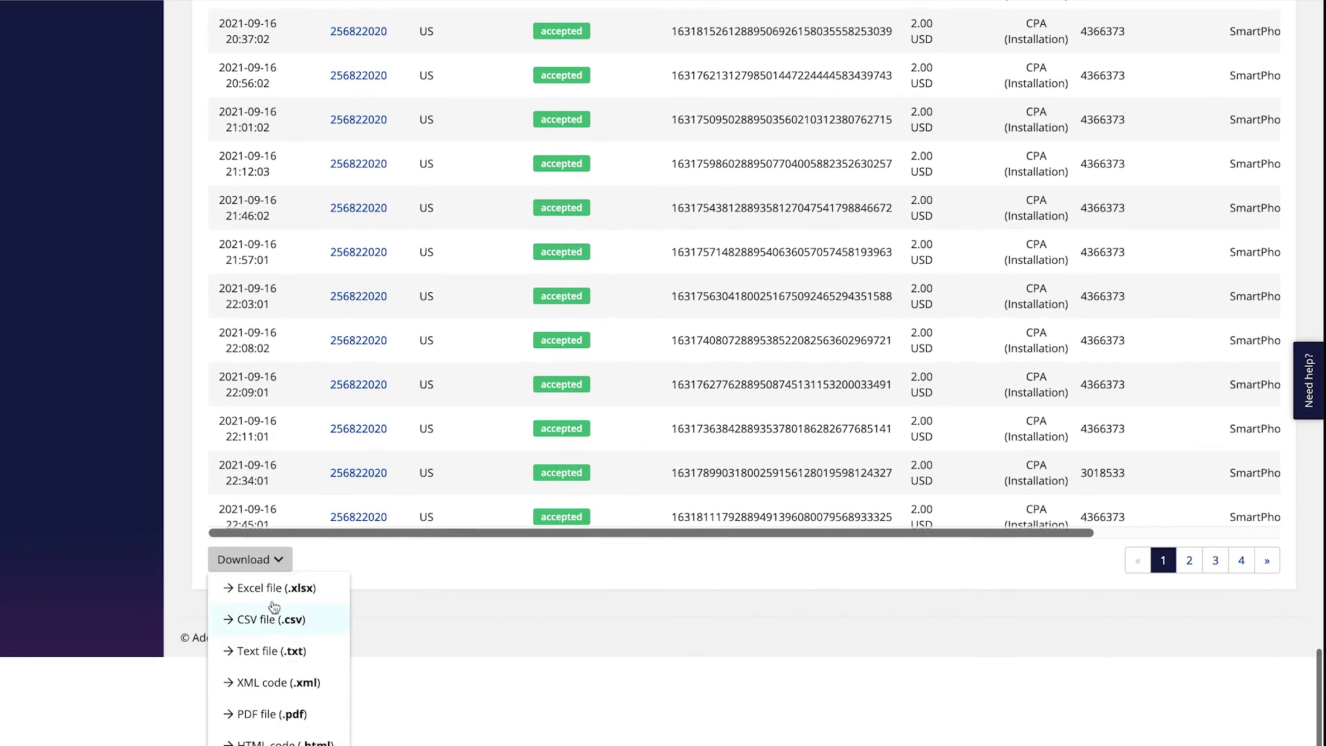
scroll(400, 441, up, 15)
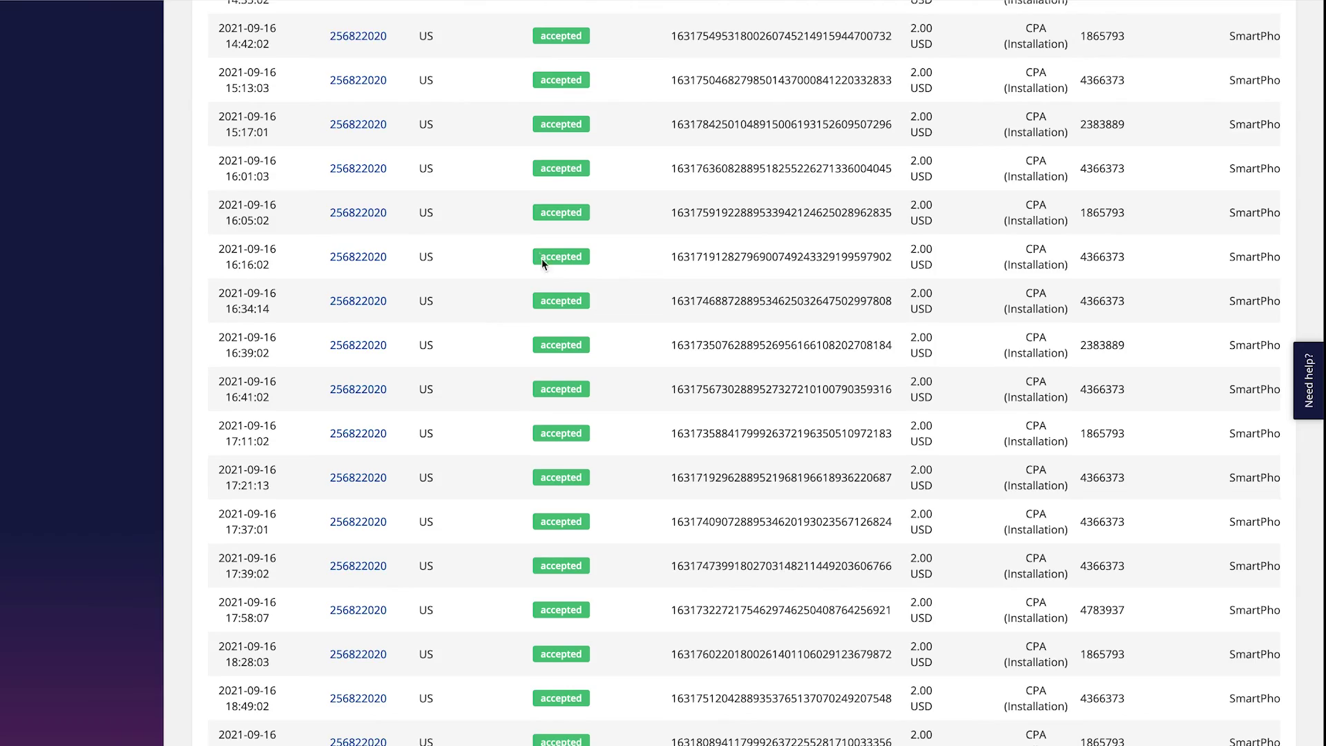
scroll(539, 251, up, 2)
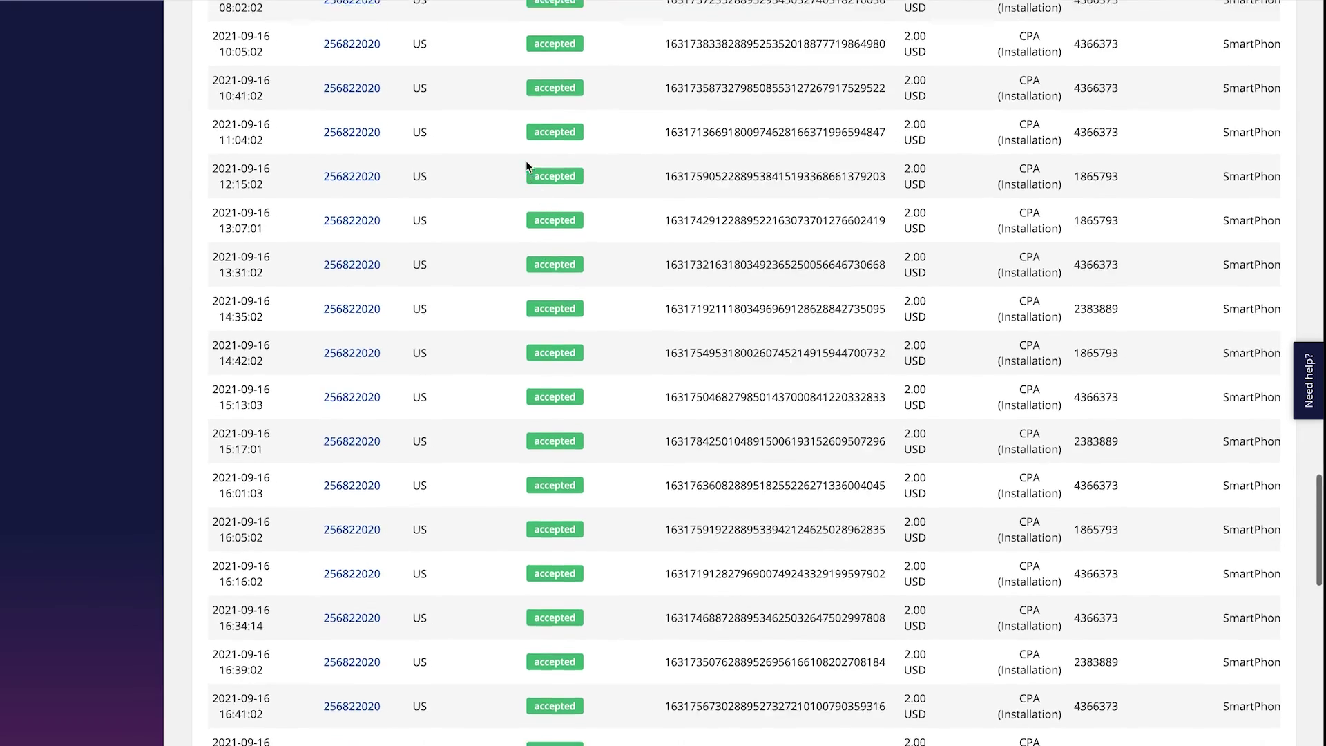